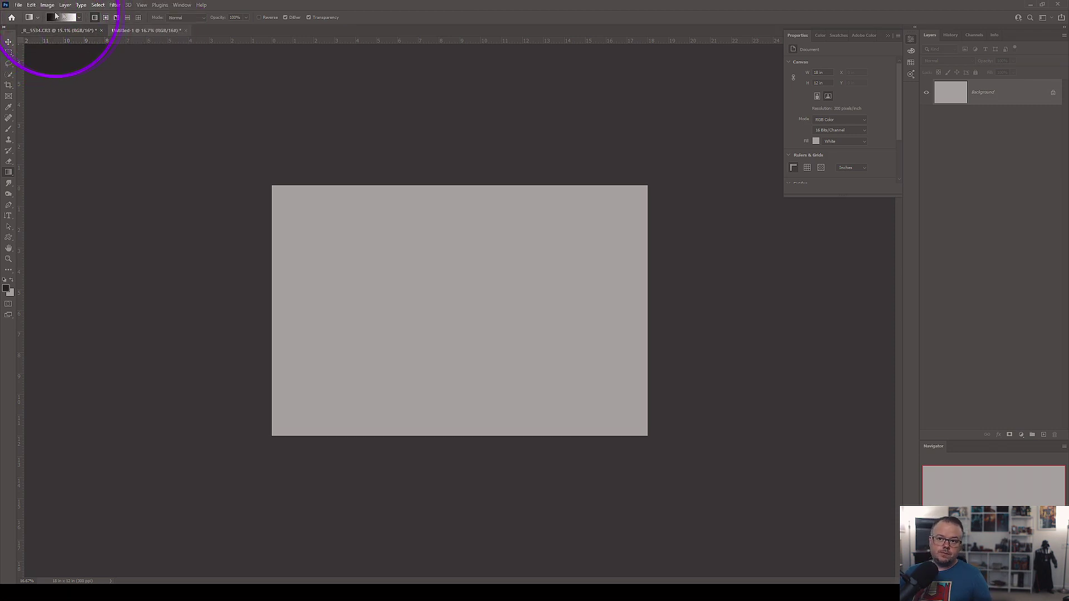
Step: Open the gradient preset picker with its Basics, Blues, Purples, Pinks, Reds and Oranges folders
click(79, 18)
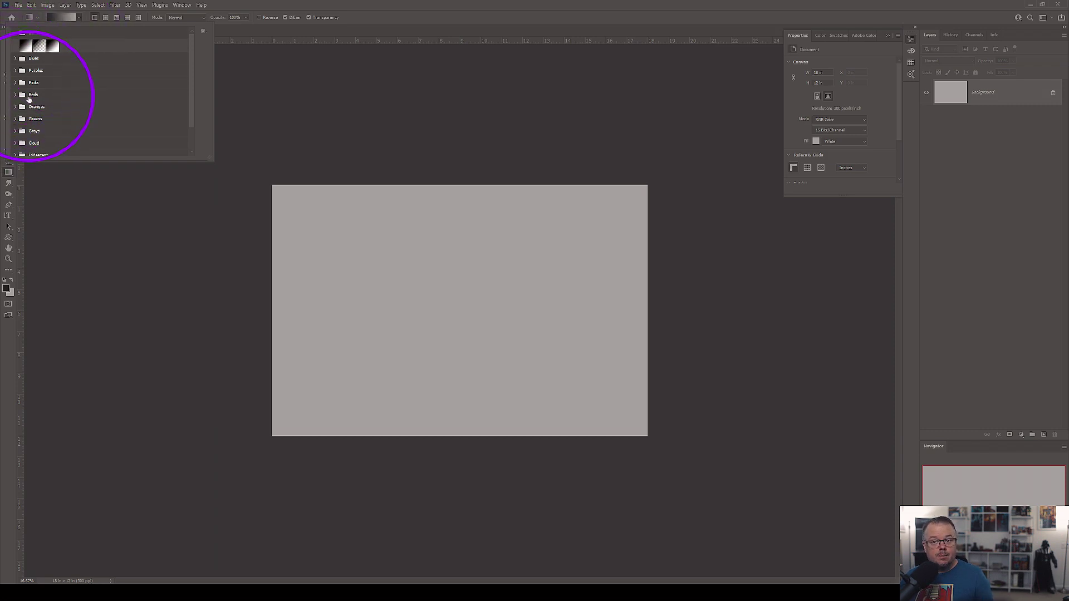
Step: Browse the Oranges folder, then select the Basics Black, White preset and open its editor
click(15, 107)
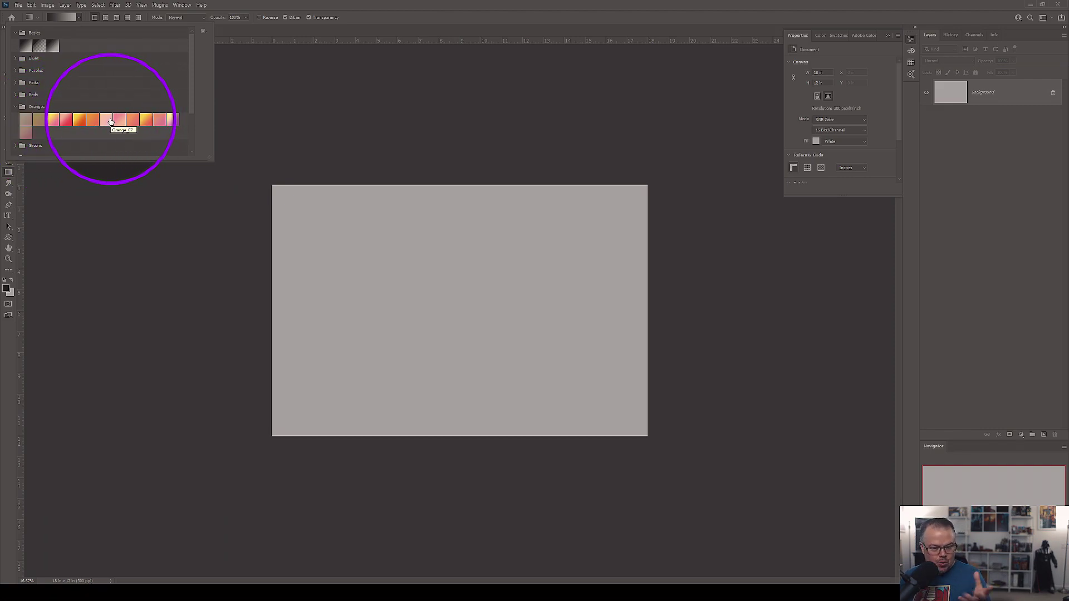
click(17, 106)
click(23, 47)
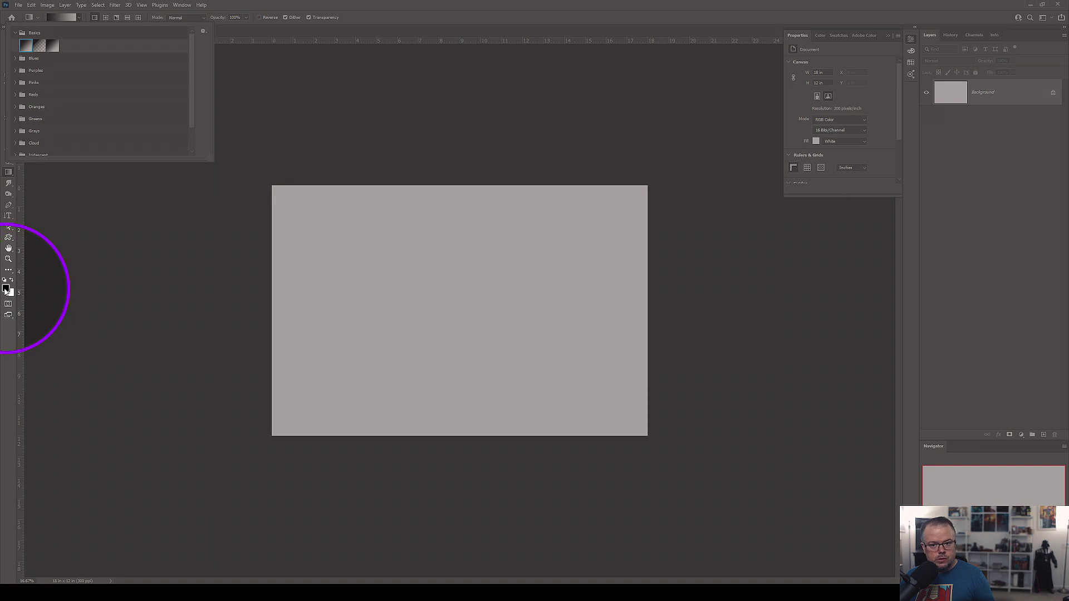
click(24, 47)
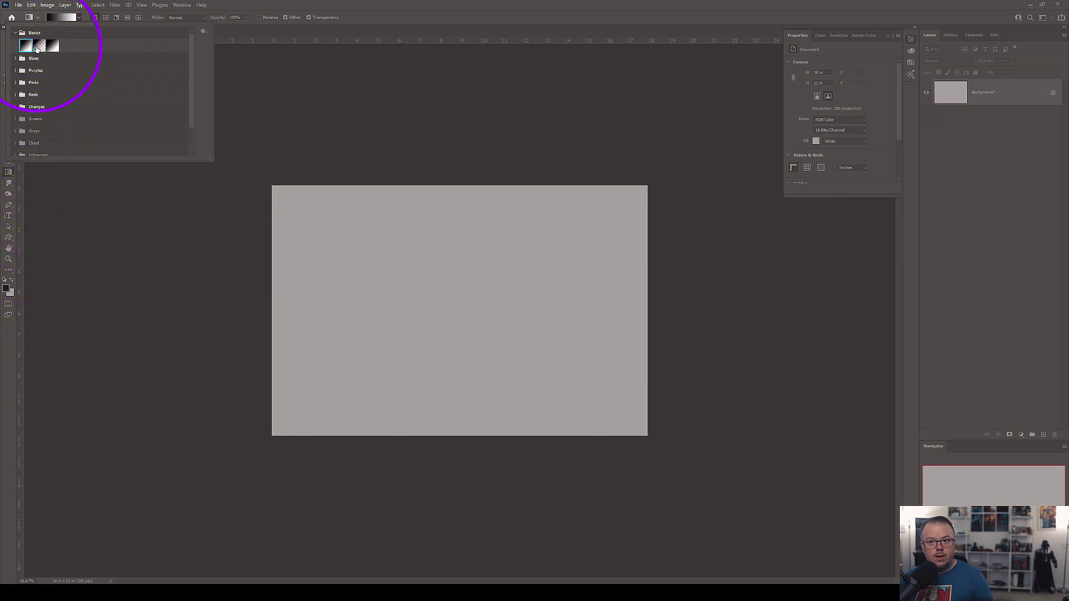
click(38, 46)
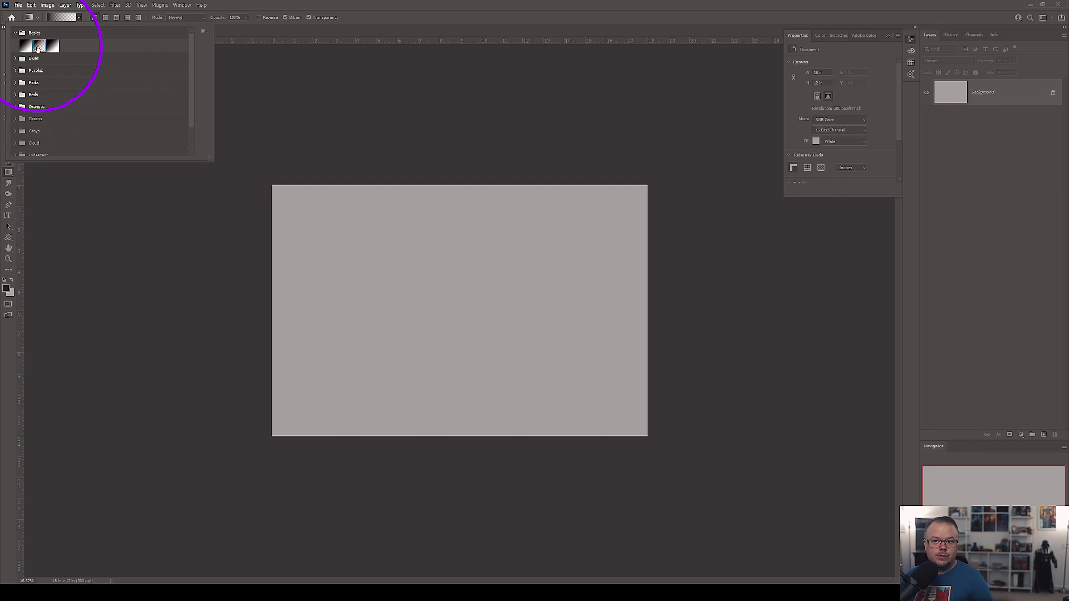
click(54, 46)
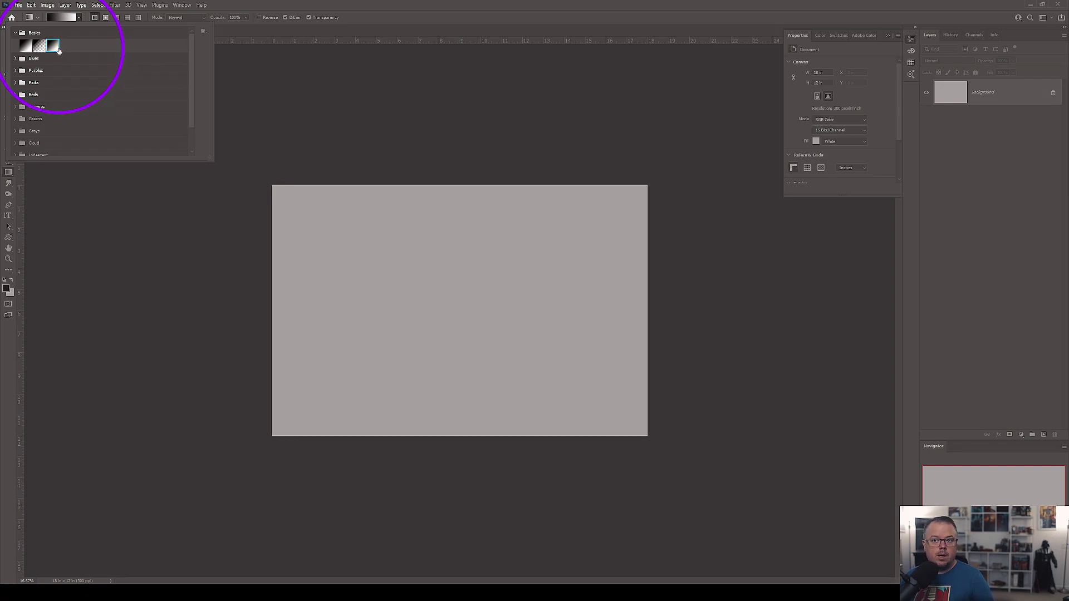
click(56, 18)
Step: Reopen the Gradient Editor and try adding, then deleting, a colour stop at 15%
click(55, 18)
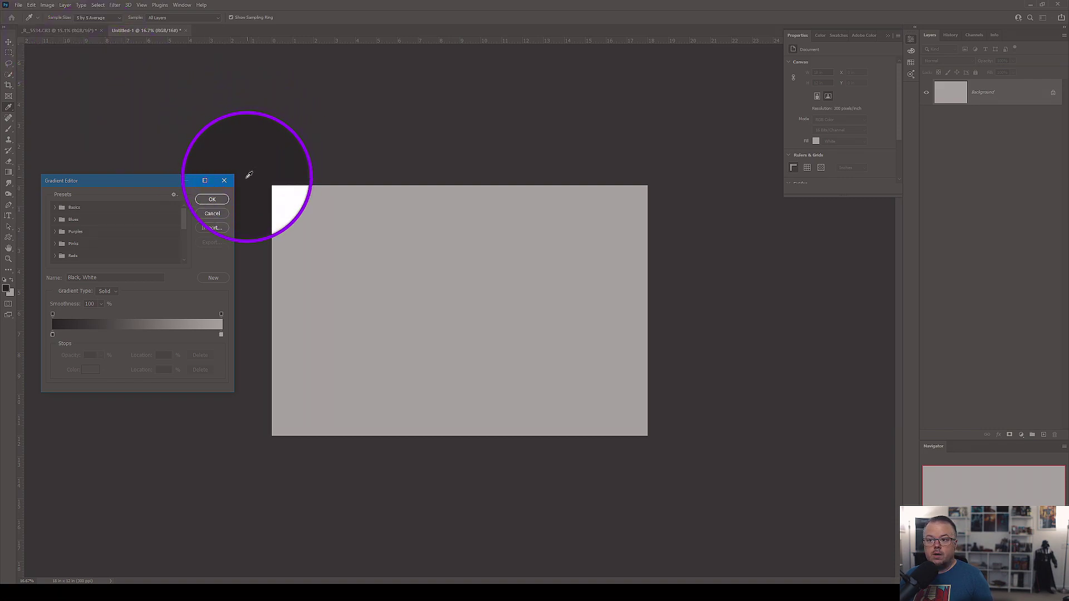
click(212, 213)
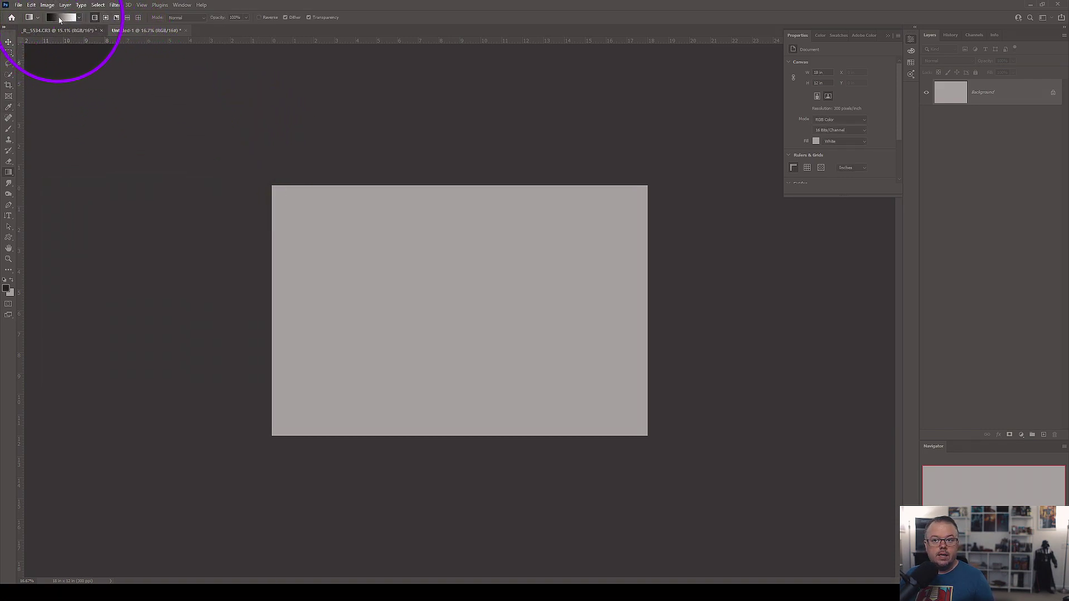
click(65, 17)
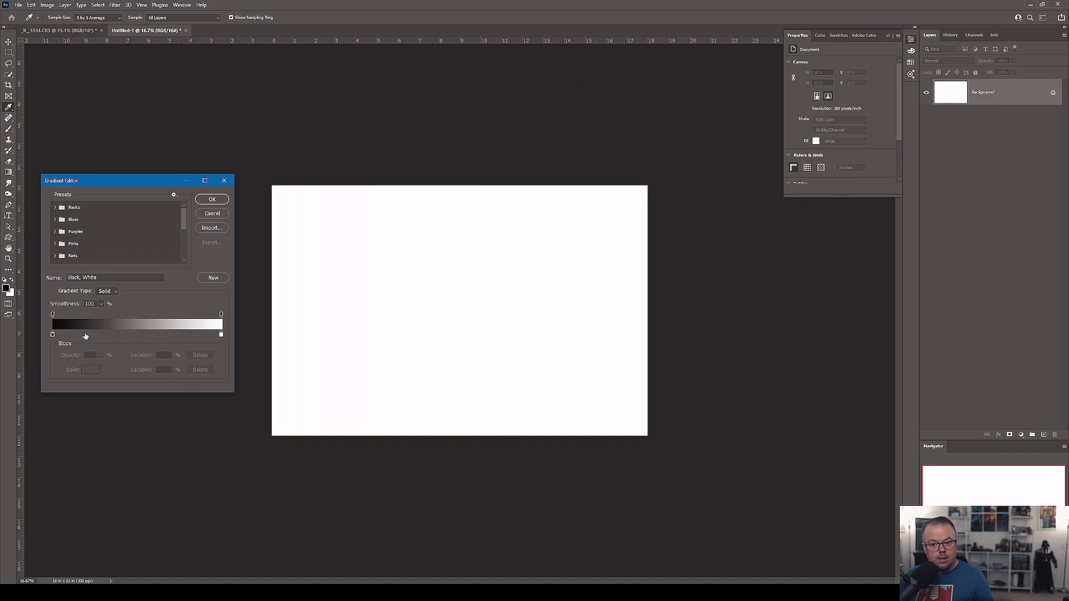
click(77, 334)
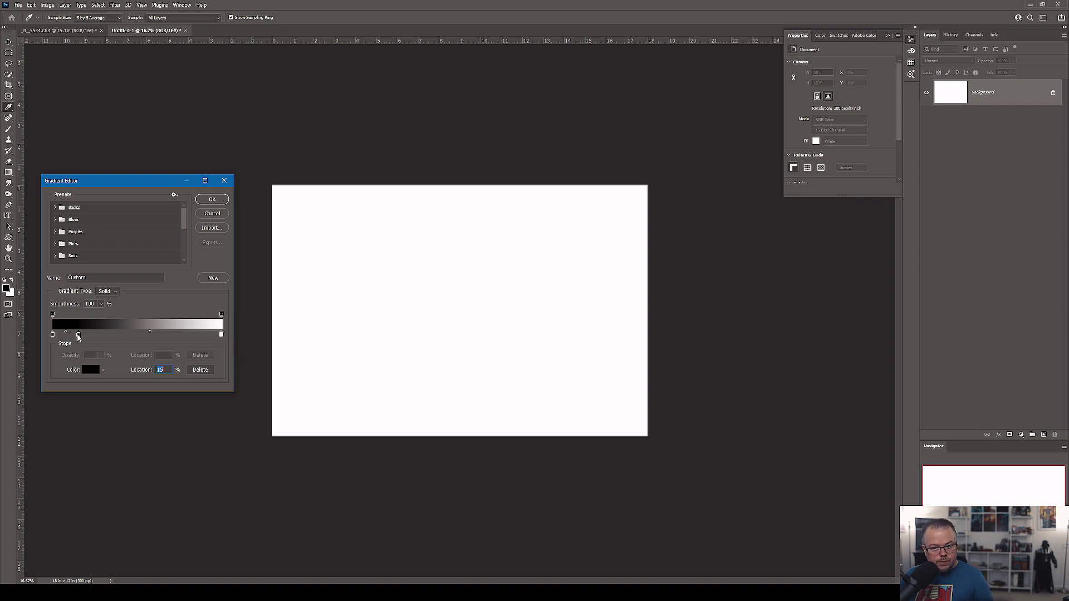
click(200, 370)
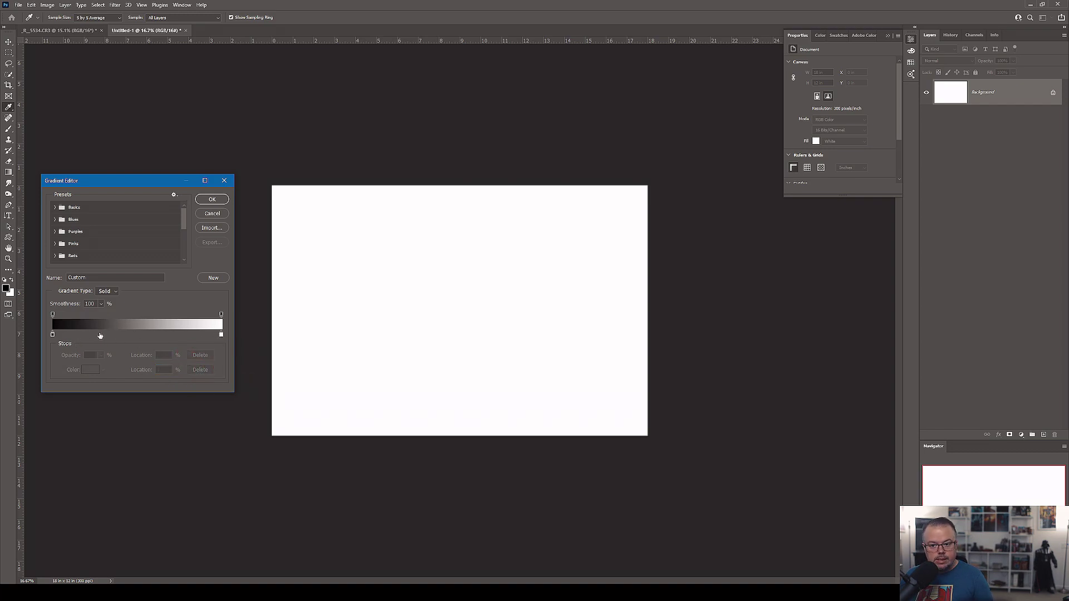
Step: Try a black stop at 56% recoloured red, then remove it and cancel the editor unchanged
click(148, 335)
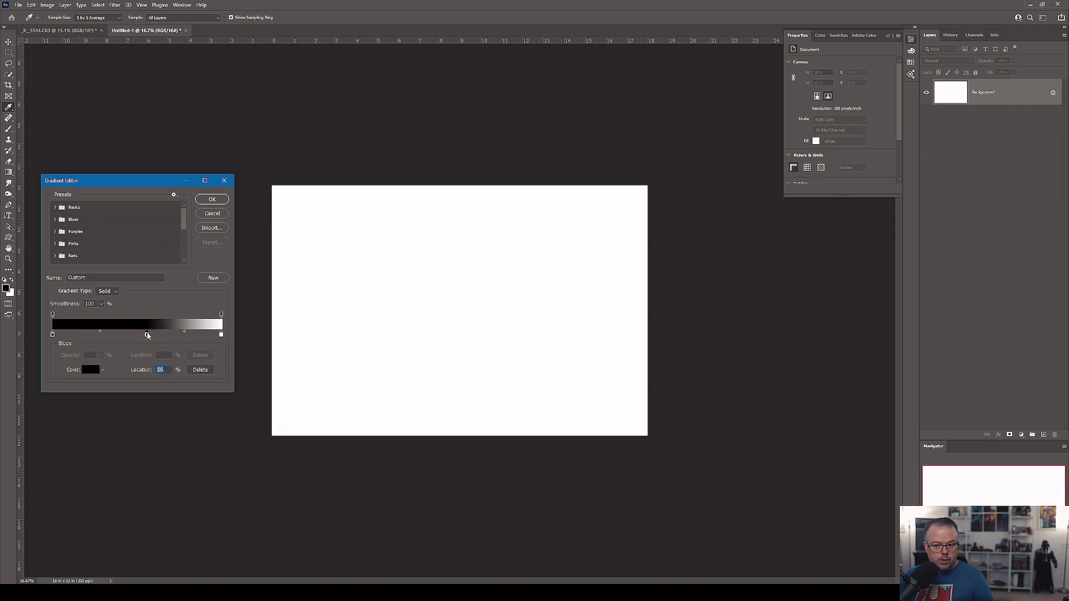
click(88, 371)
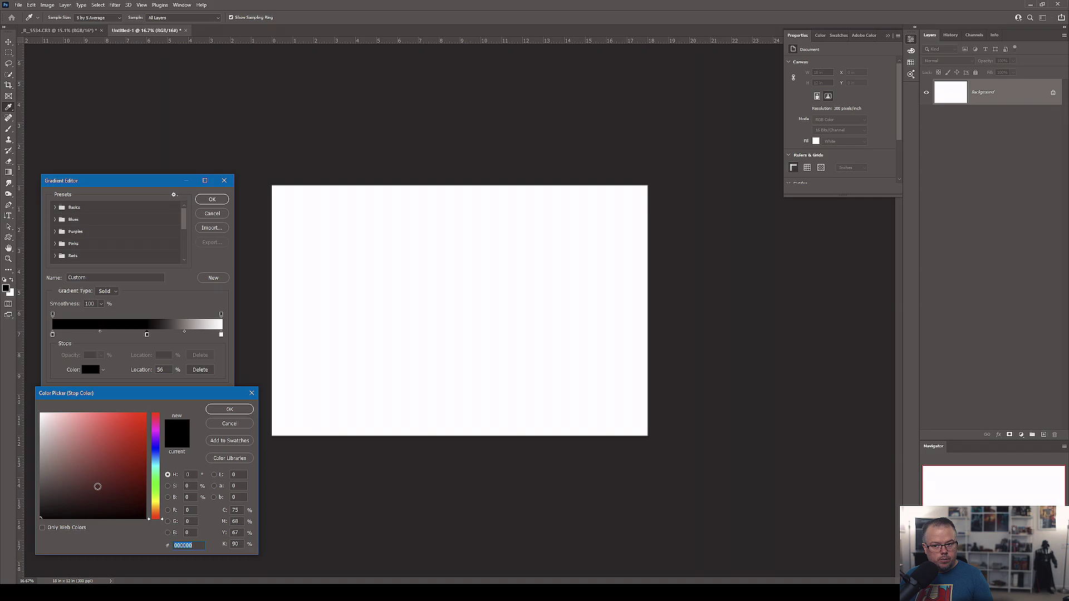
click(131, 438)
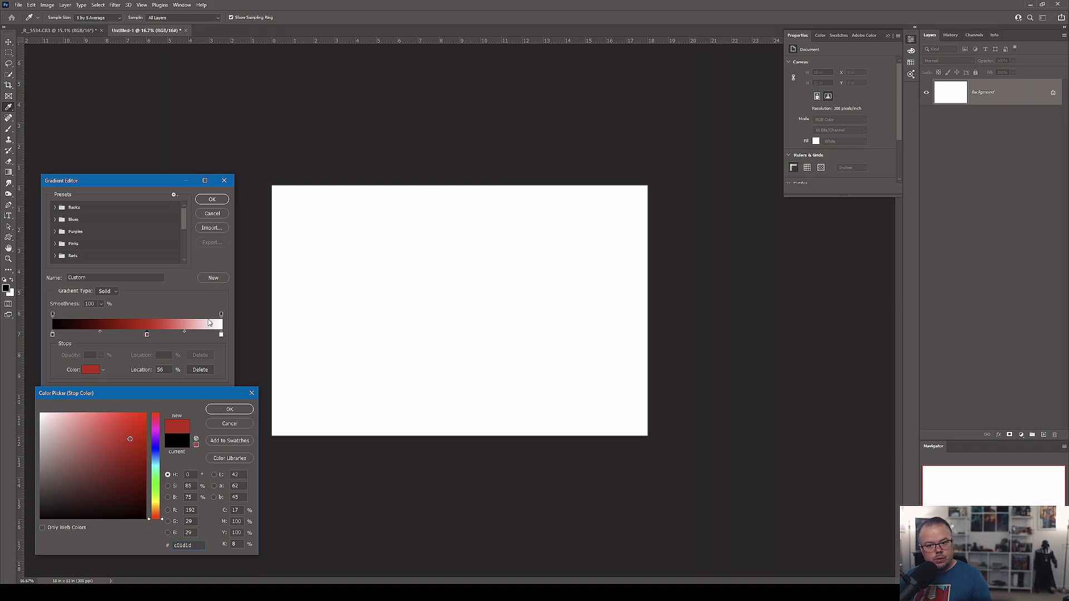
click(229, 424)
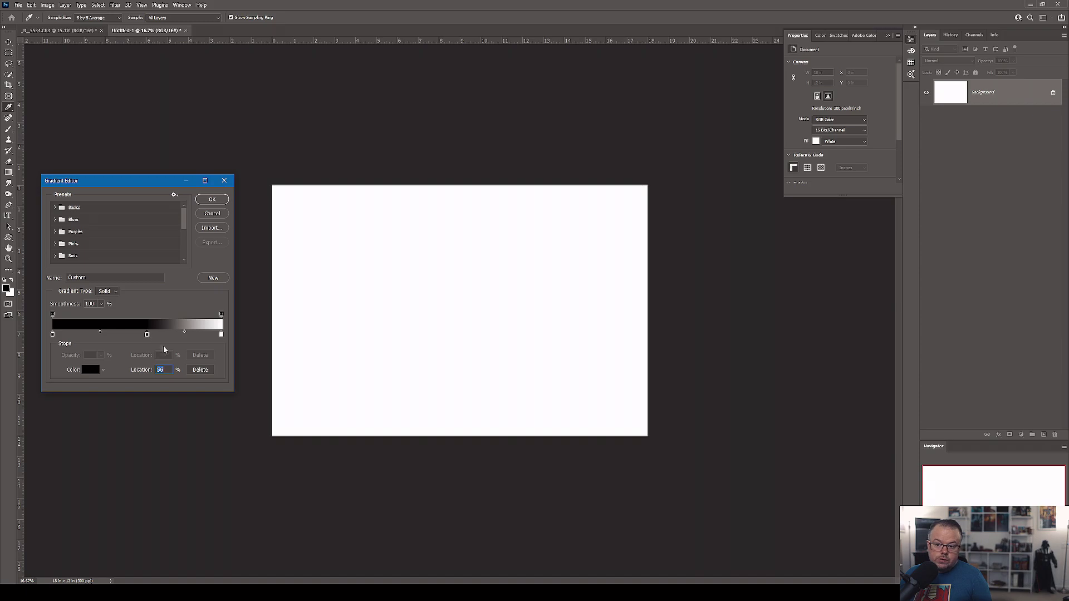
drag(147, 336, 148, 344)
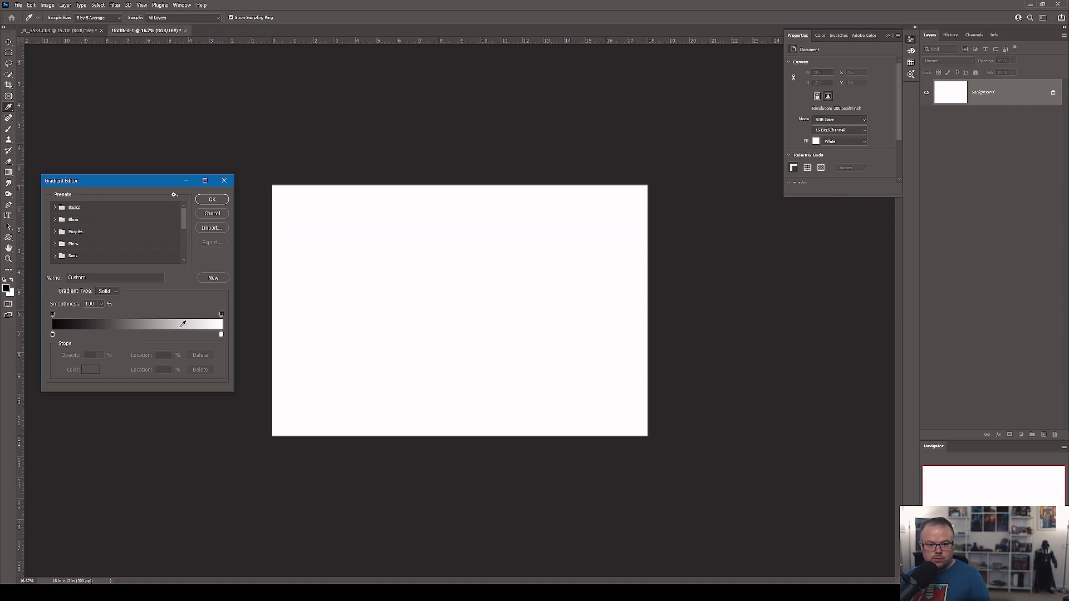
click(212, 213)
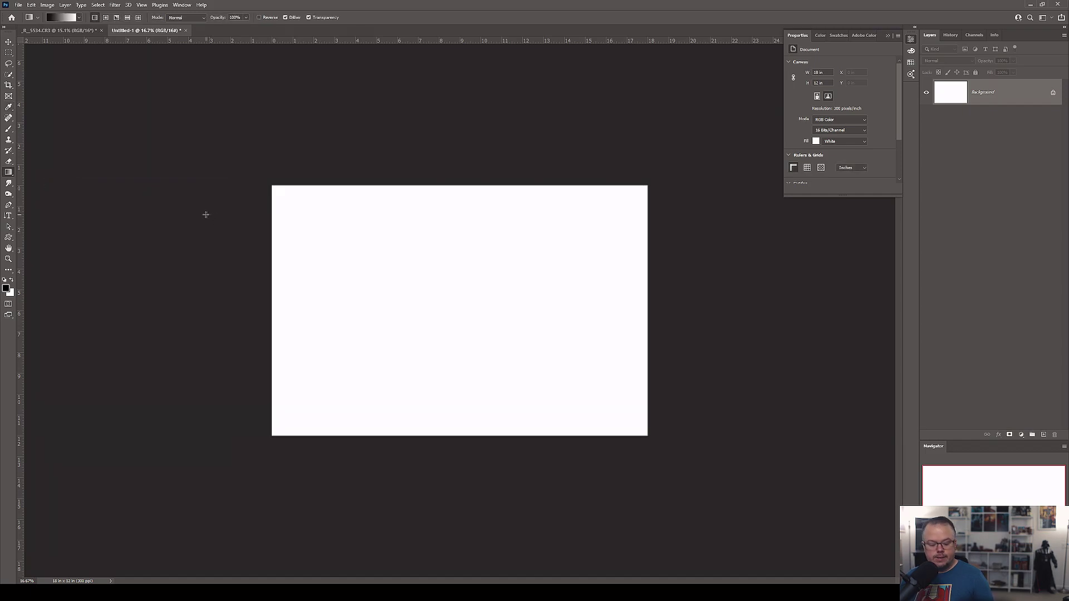
drag(178, 188, 168, 153)
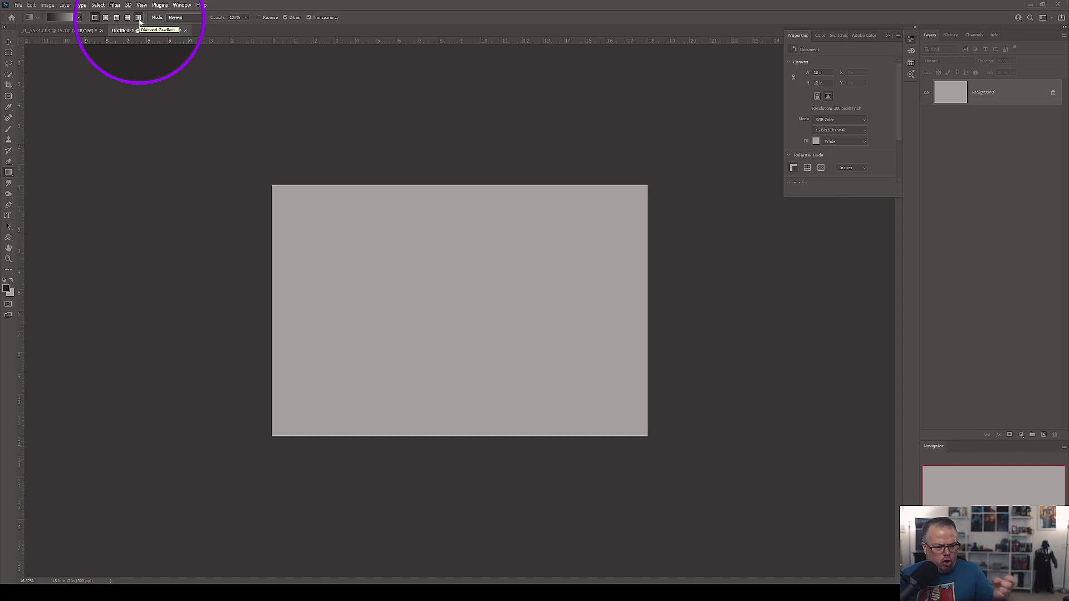
click(139, 17)
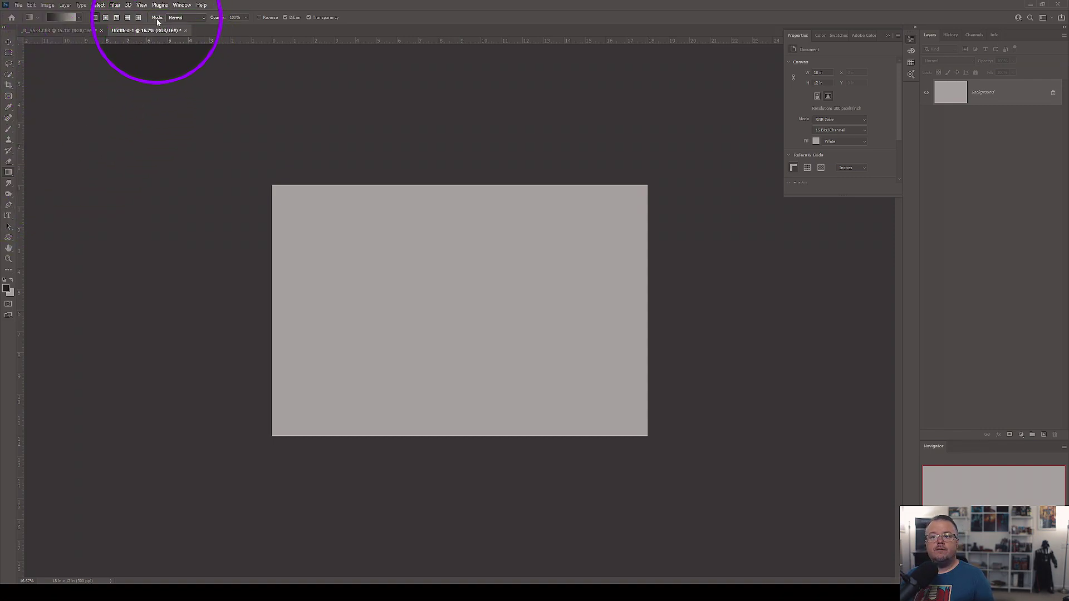
click(186, 17)
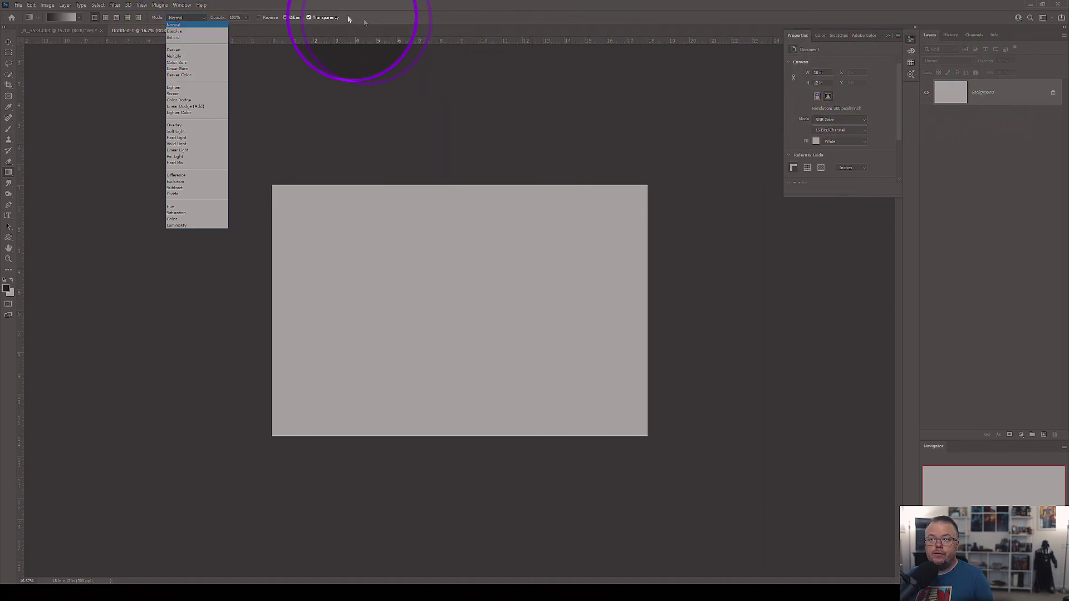
click(238, 23)
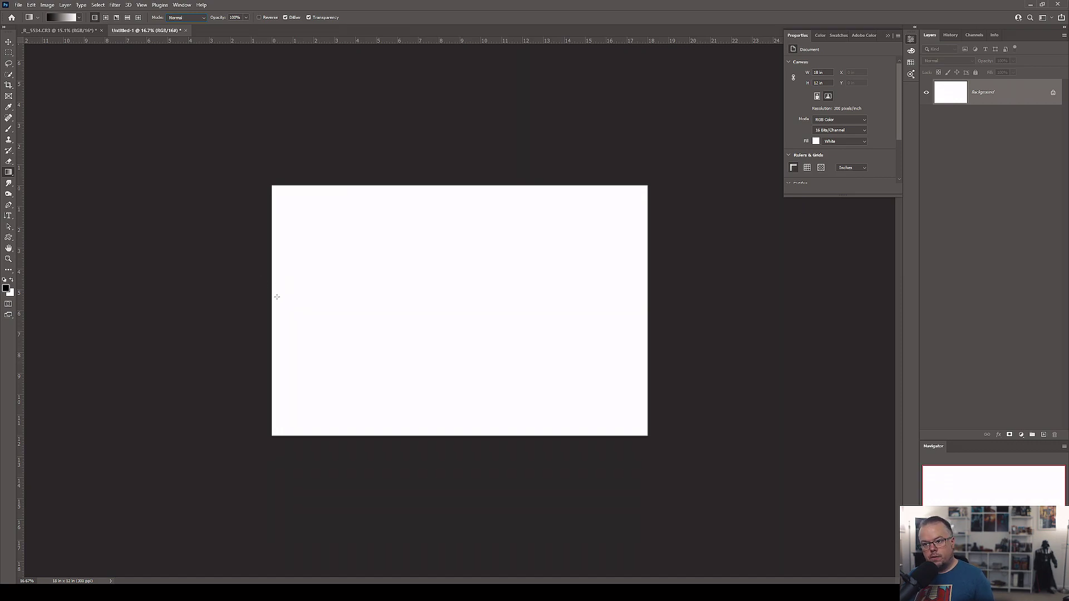
Step: Test full-width, short and over-long horizontal gradients across Untitled-1, undoing each one
drag(271, 300, 647, 300)
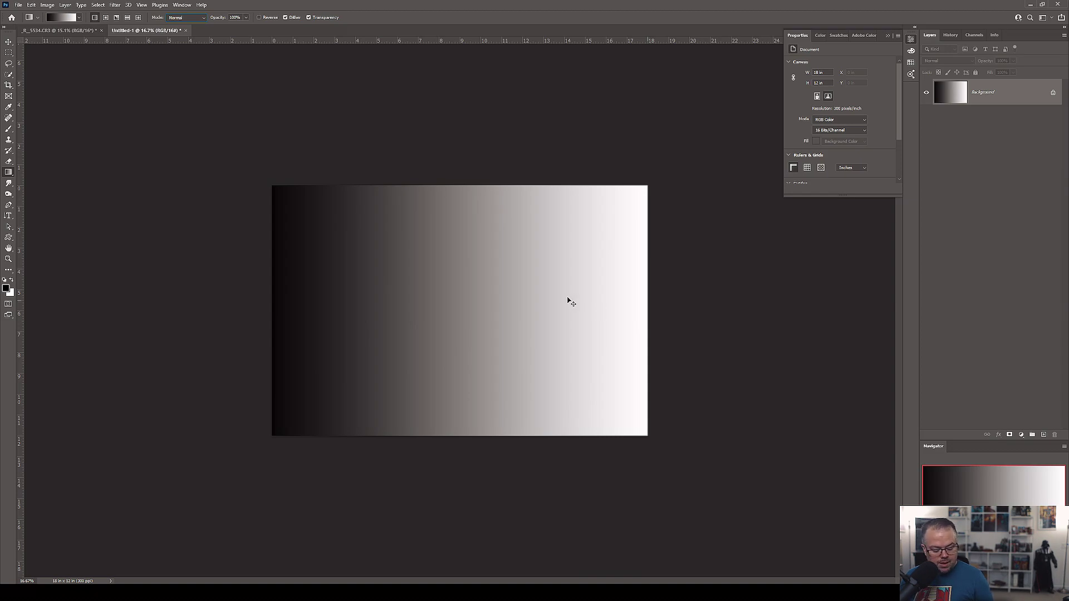
key(ctrl+z)
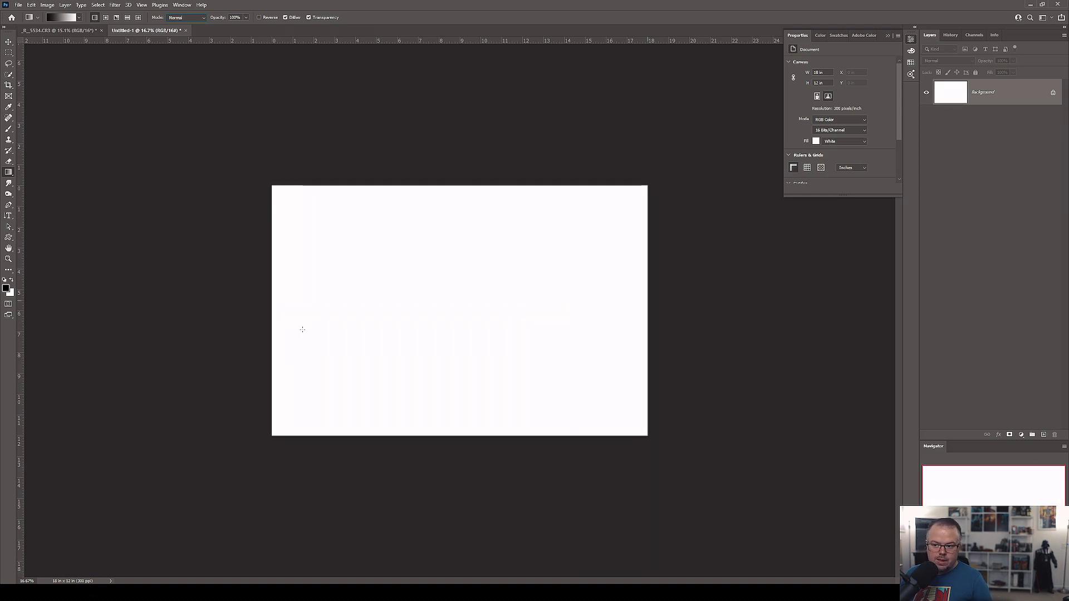
drag(271, 307, 465, 306)
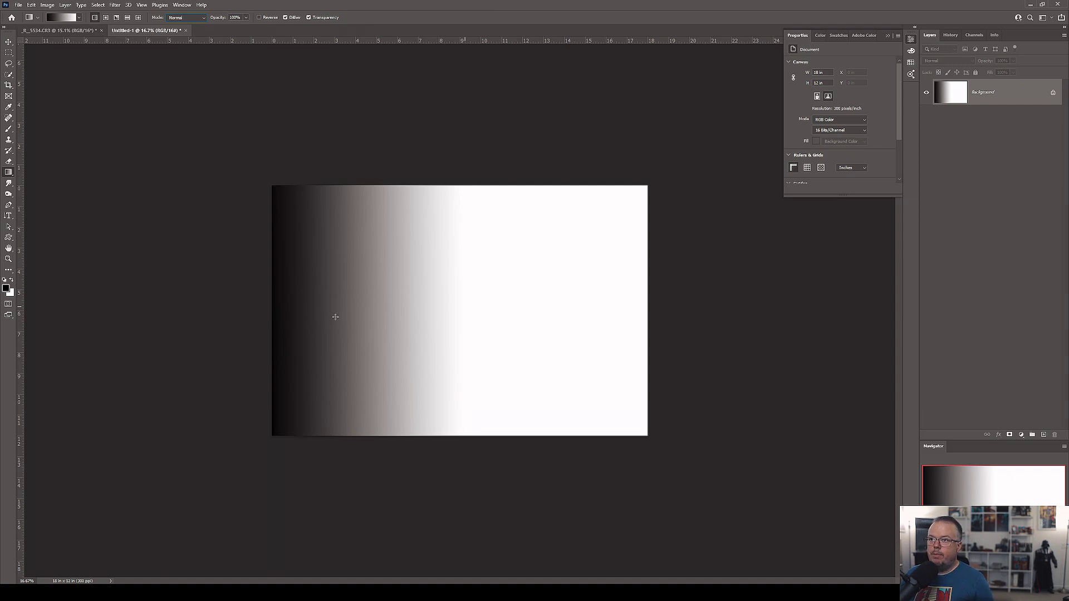
key(ctrl+z)
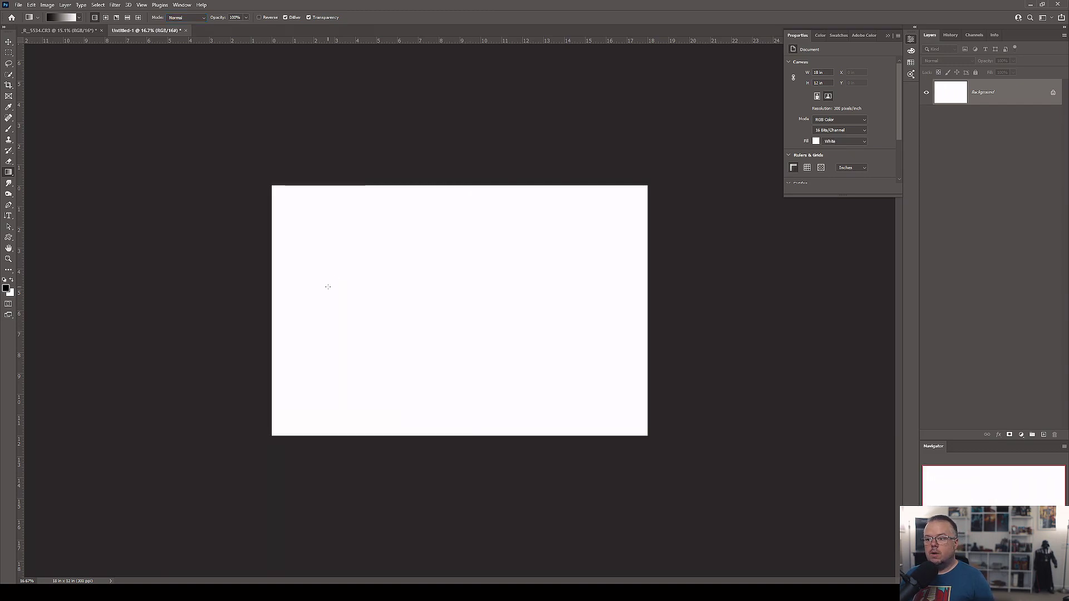
drag(264, 294, 945, 290)
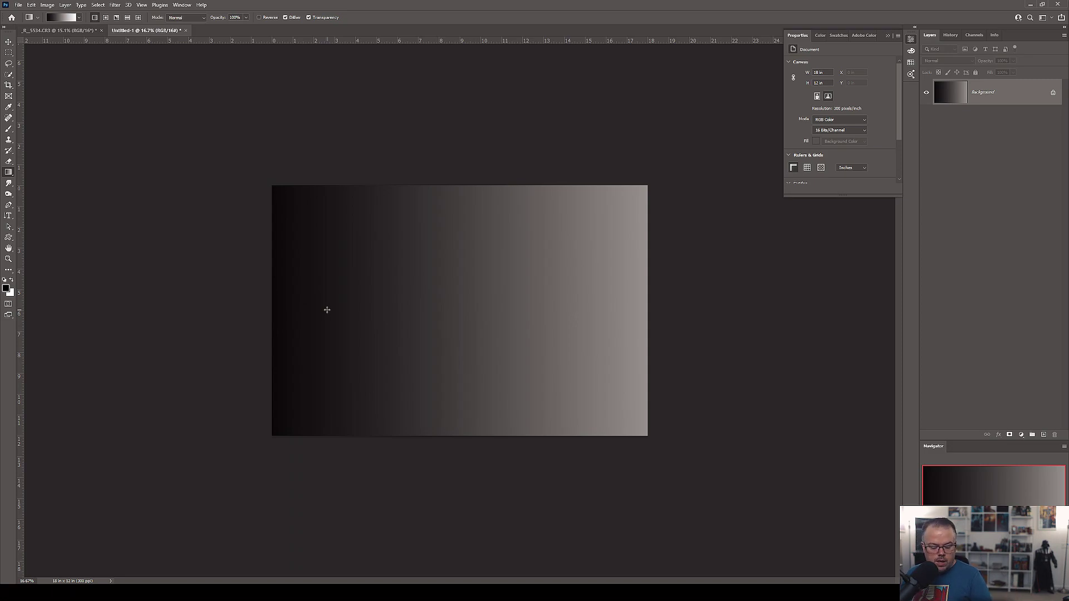
key(ctrl+z)
Step: Redraw the gradient in several directions, settling on a short horizontal middle transition, then switch to the portrait
drag(275, 429, 629, 230)
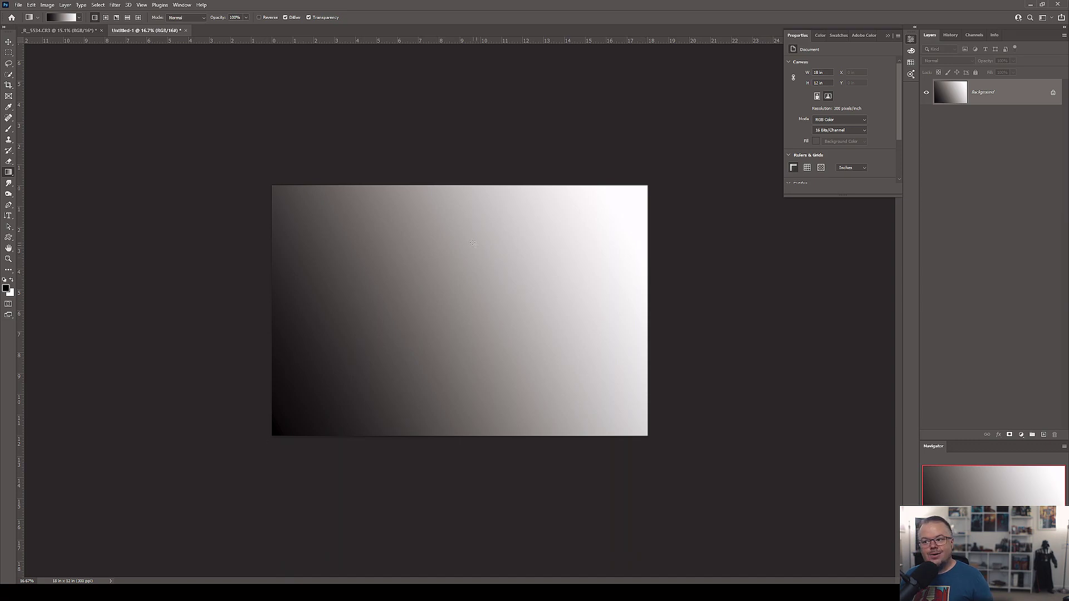
drag(320, 289, 582, 257)
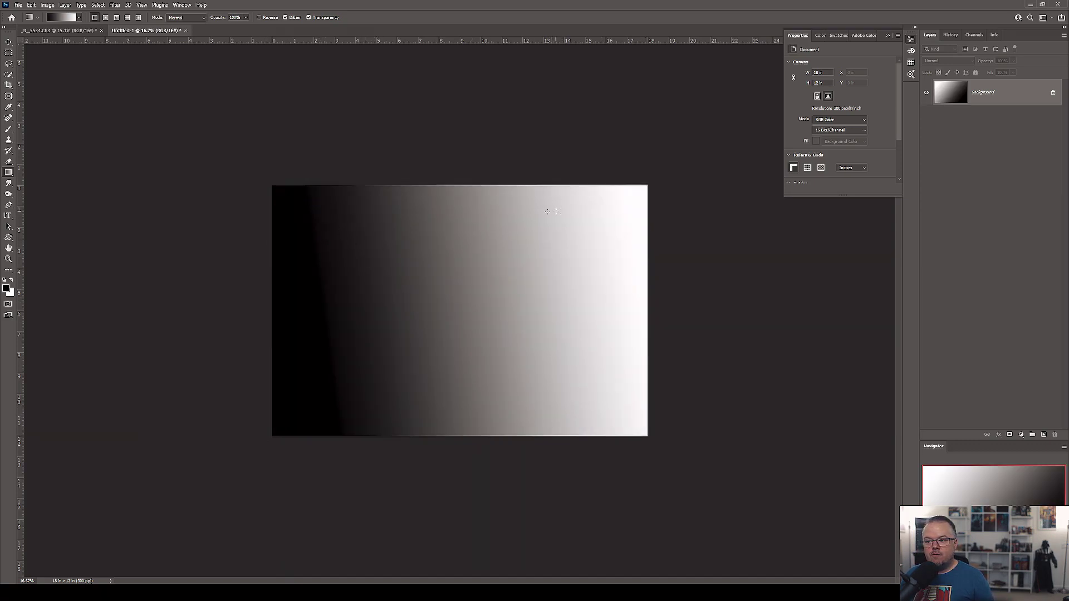
drag(552, 212, 311, 192)
drag(585, 234, 312, 423)
drag(126, 306, 928, 338)
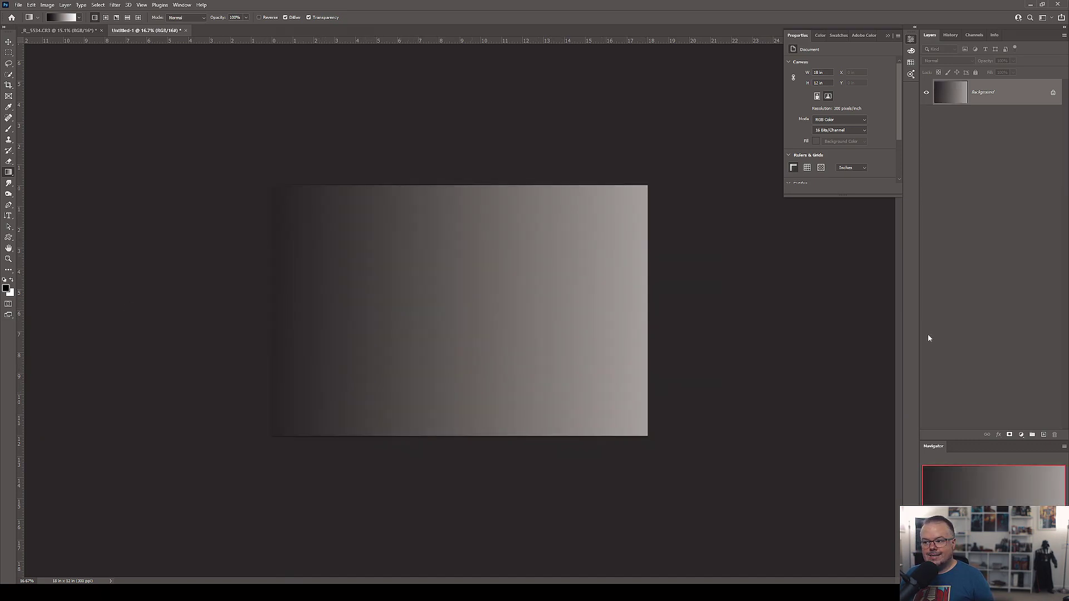
drag(209, 334, 1046, 319)
drag(419, 329, 546, 328)
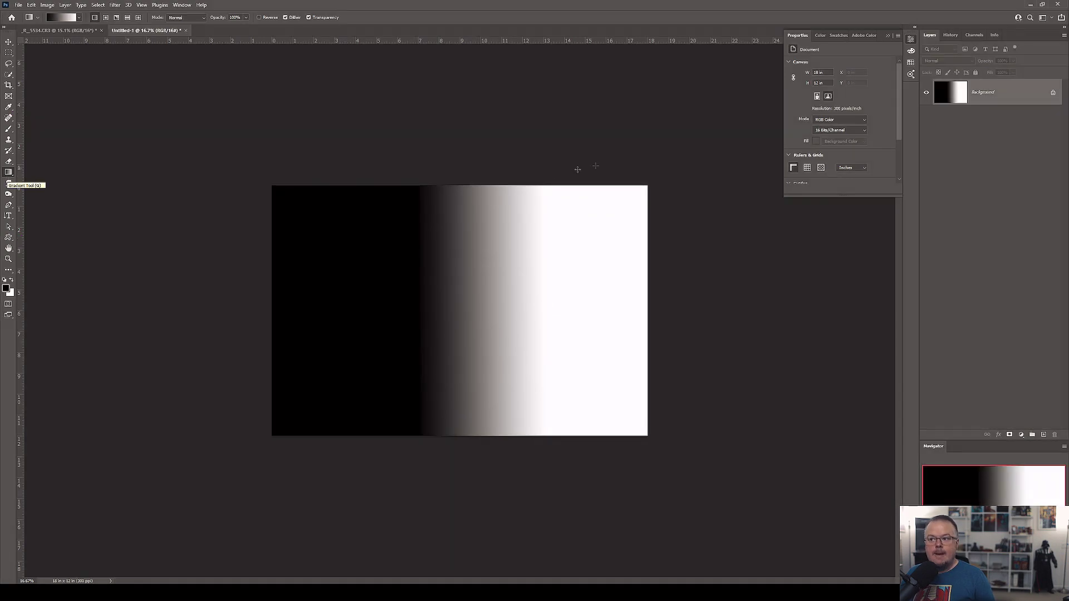
click(58, 30)
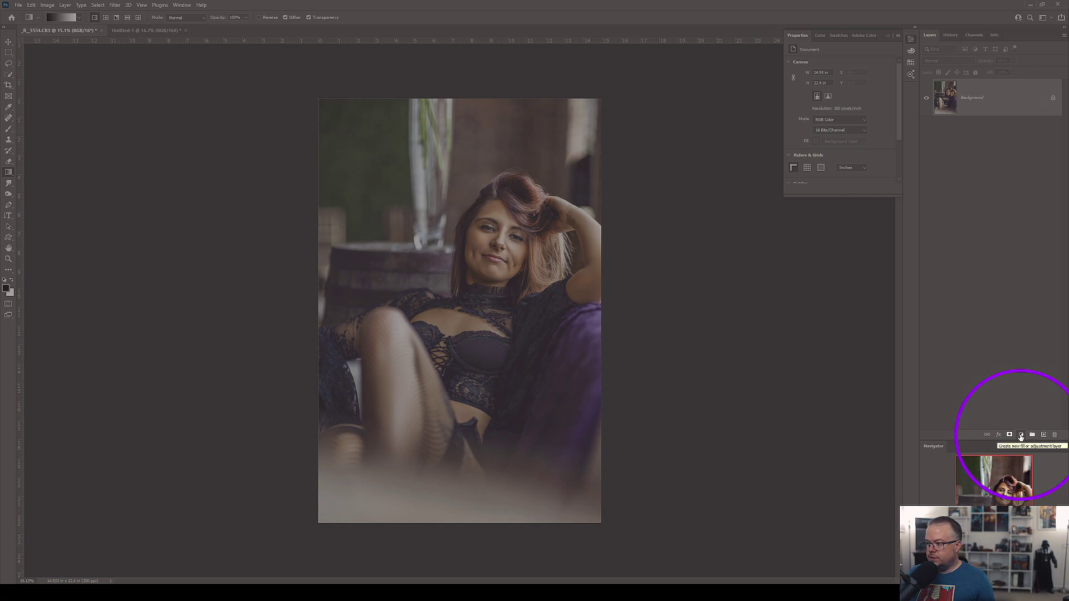
Step: Add a Gradient Fill 1 layer above the portrait's Background from the fill or adjustment layer menu
click(1021, 436)
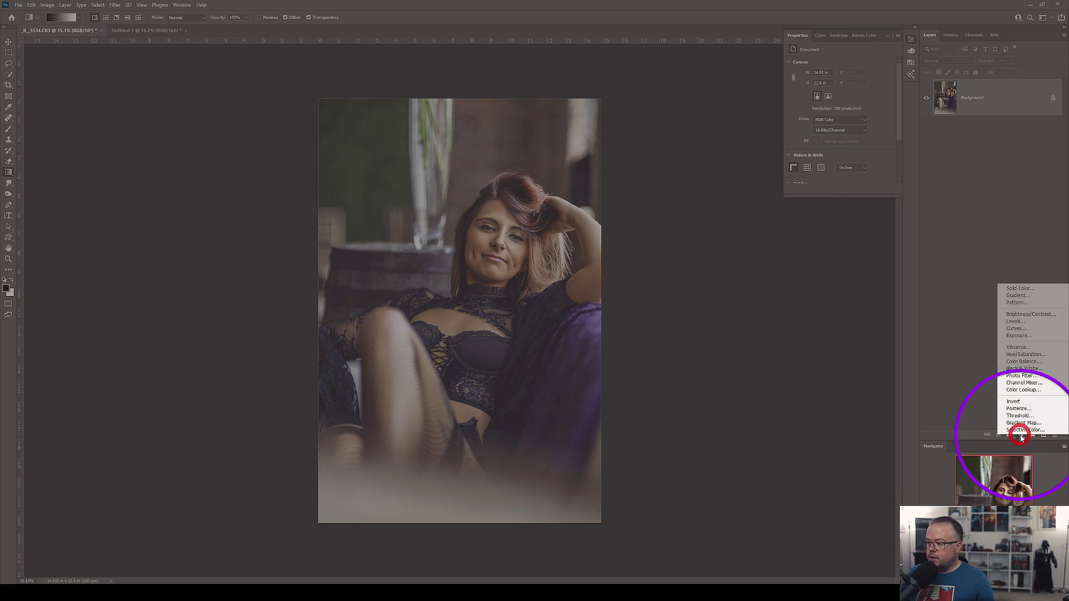
click(1019, 298)
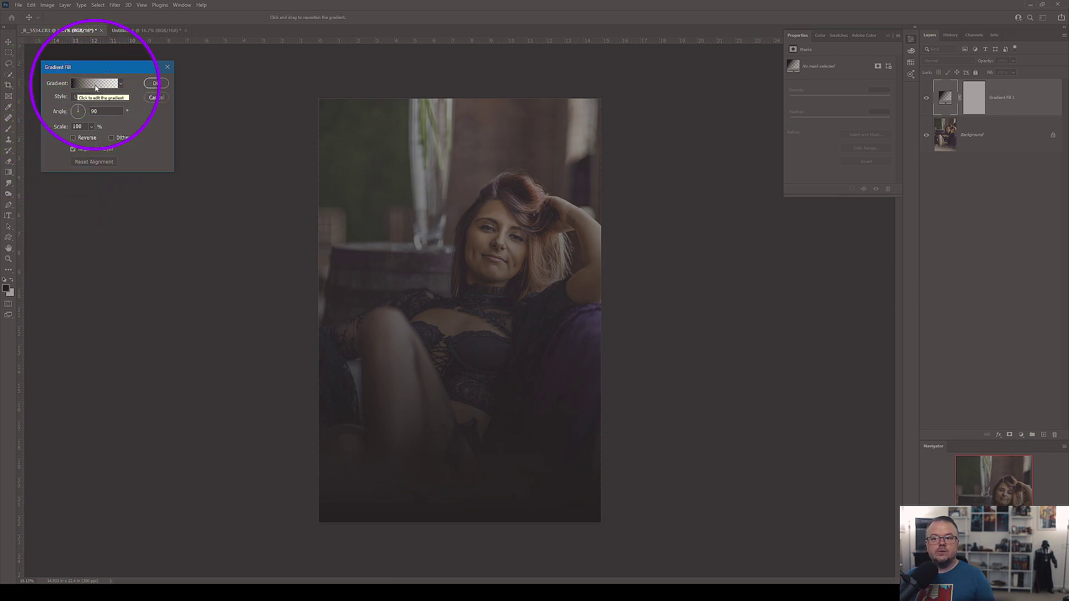
Step: Look through the presets, editor and style list, and keep the angle at 90°
click(120, 83)
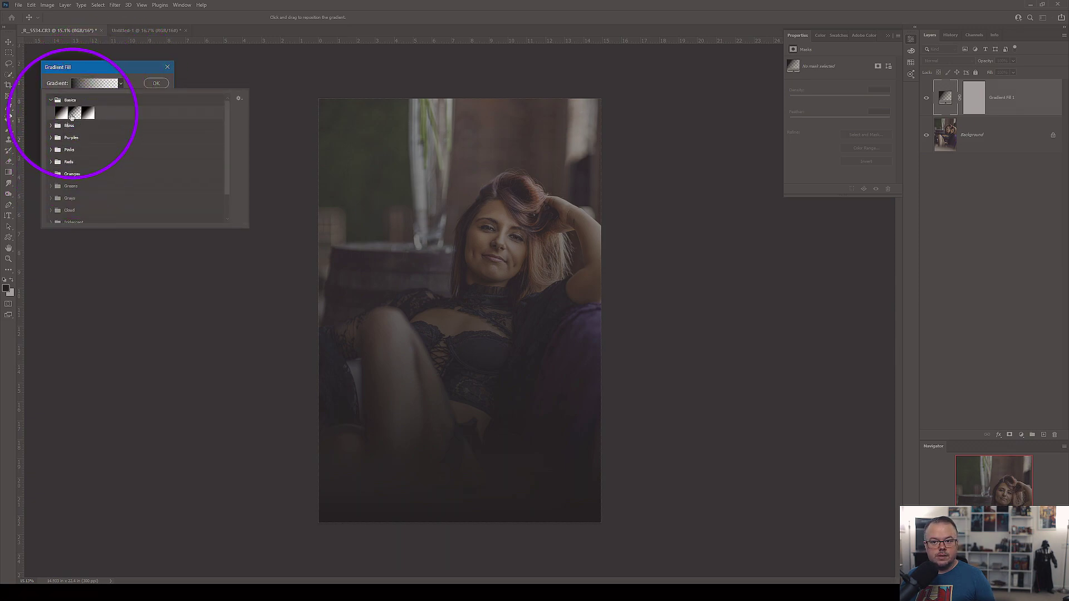
click(95, 84)
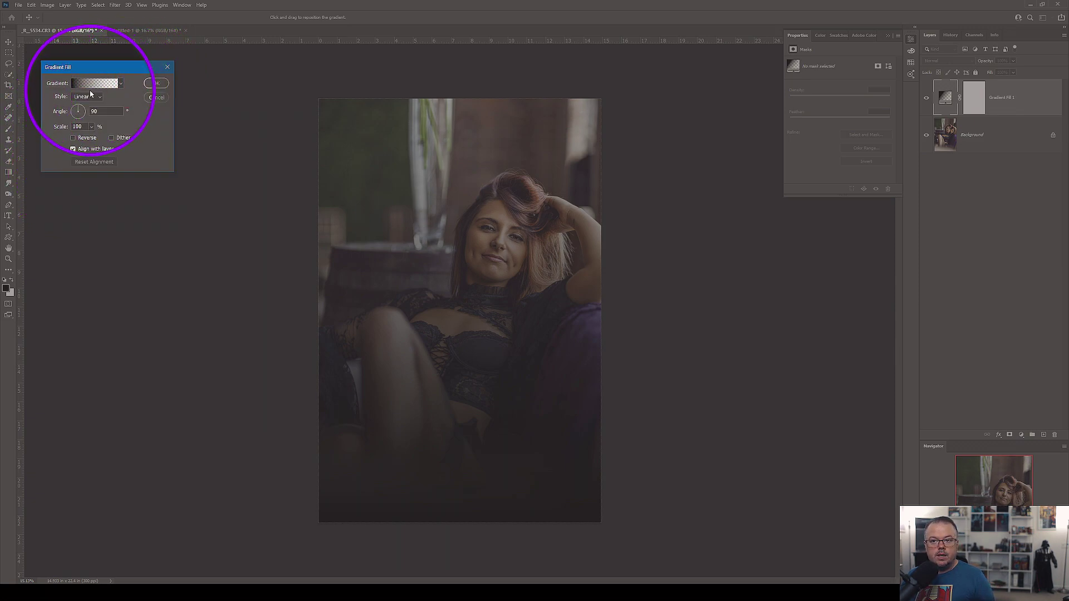
click(94, 83)
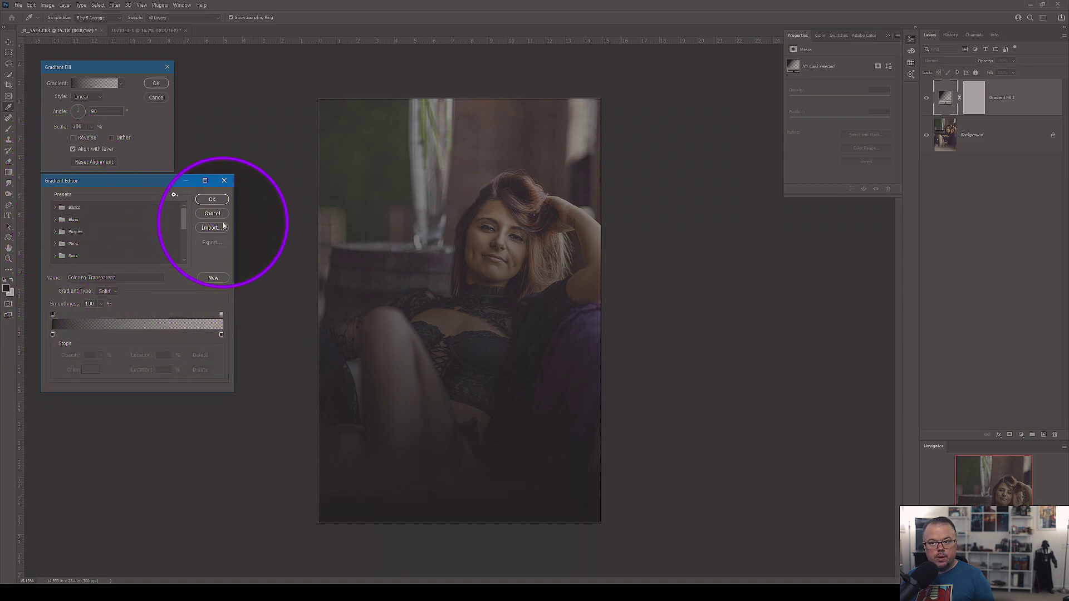
click(212, 199)
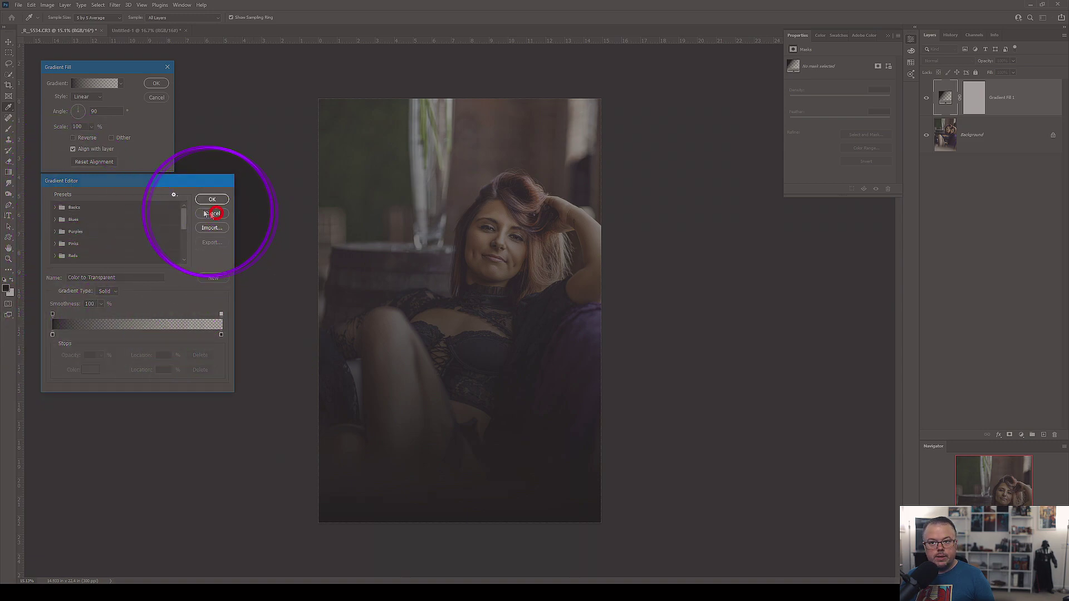
click(83, 98)
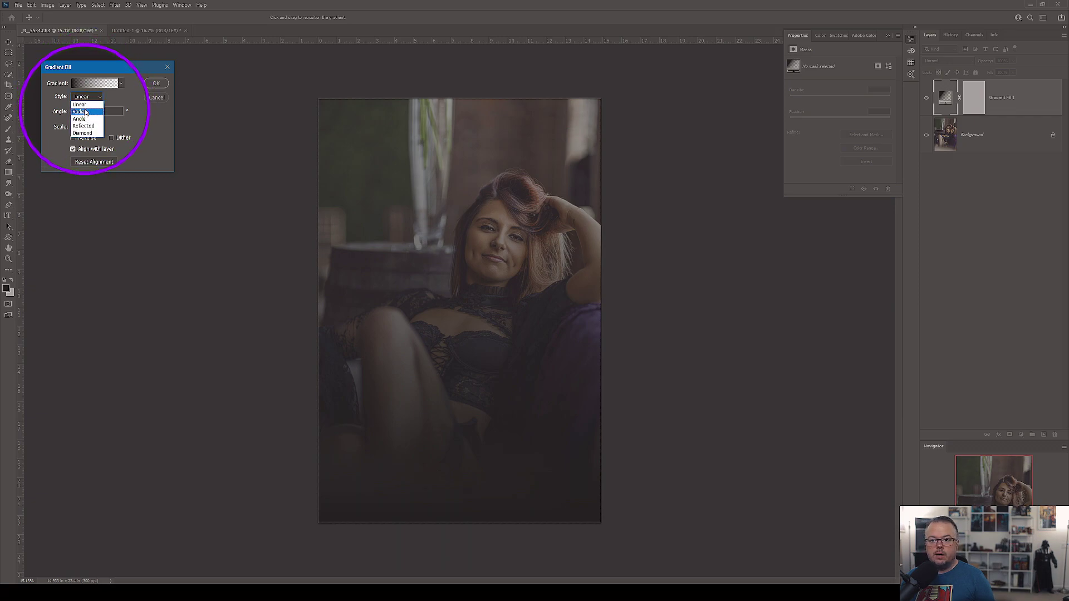
click(79, 105)
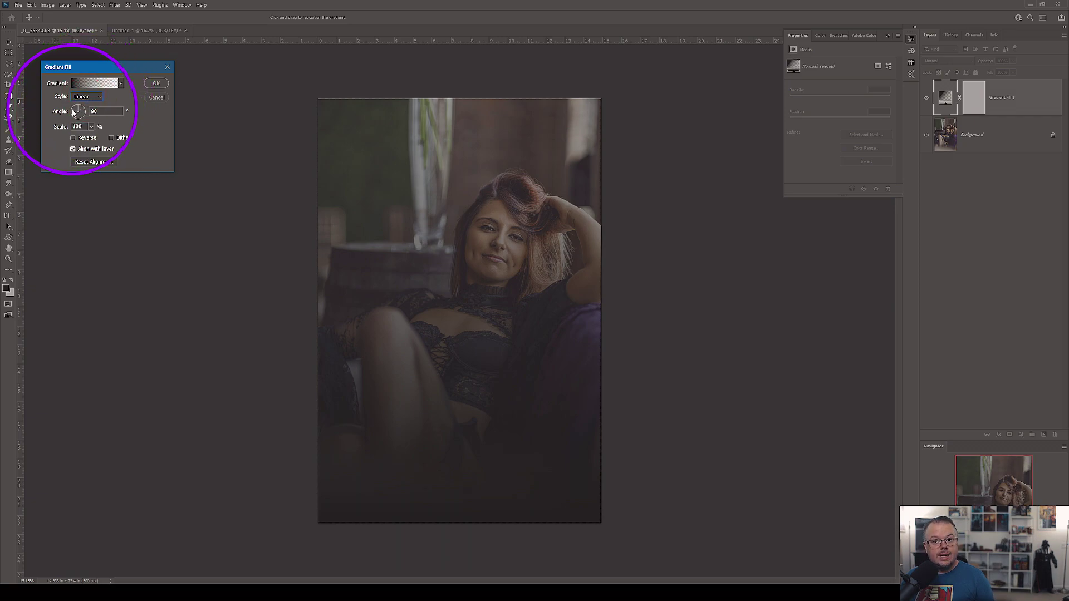
click(79, 110)
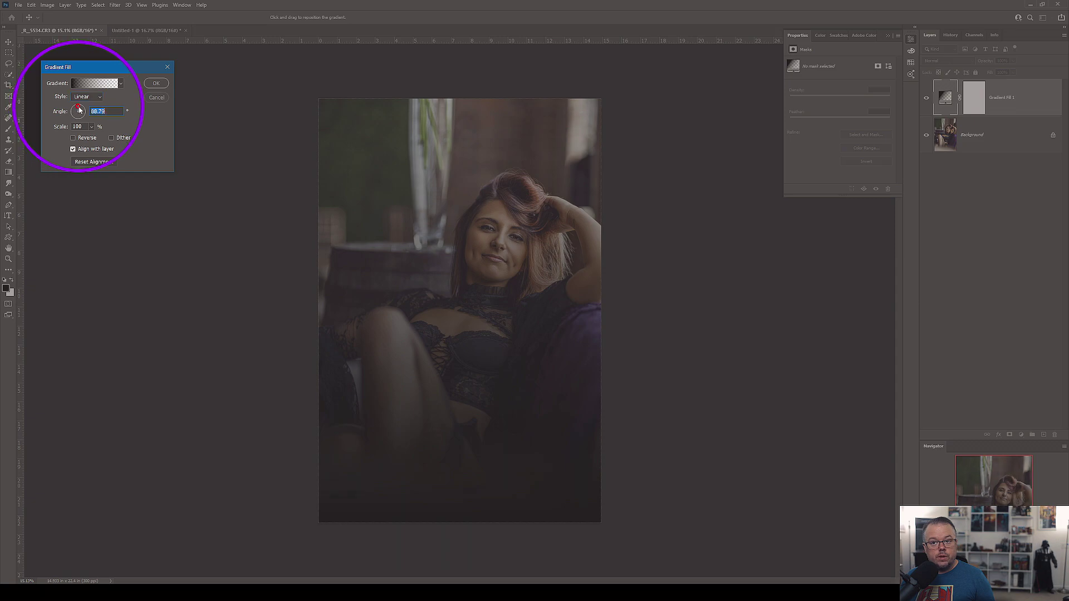
text(90)
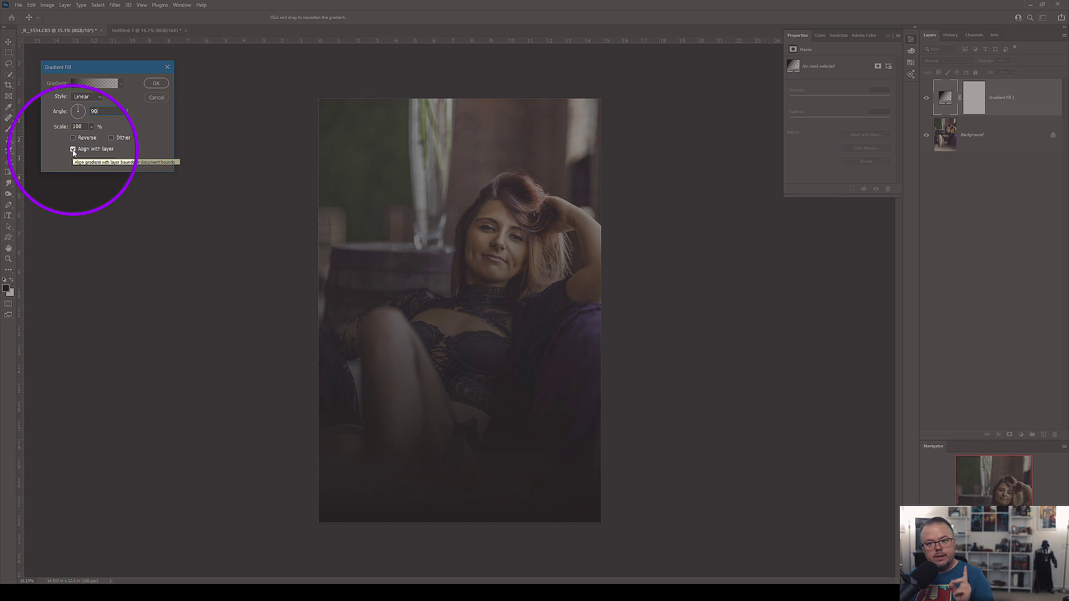
Step: Turn off Align with layer and set the gradient style to Radial
click(73, 149)
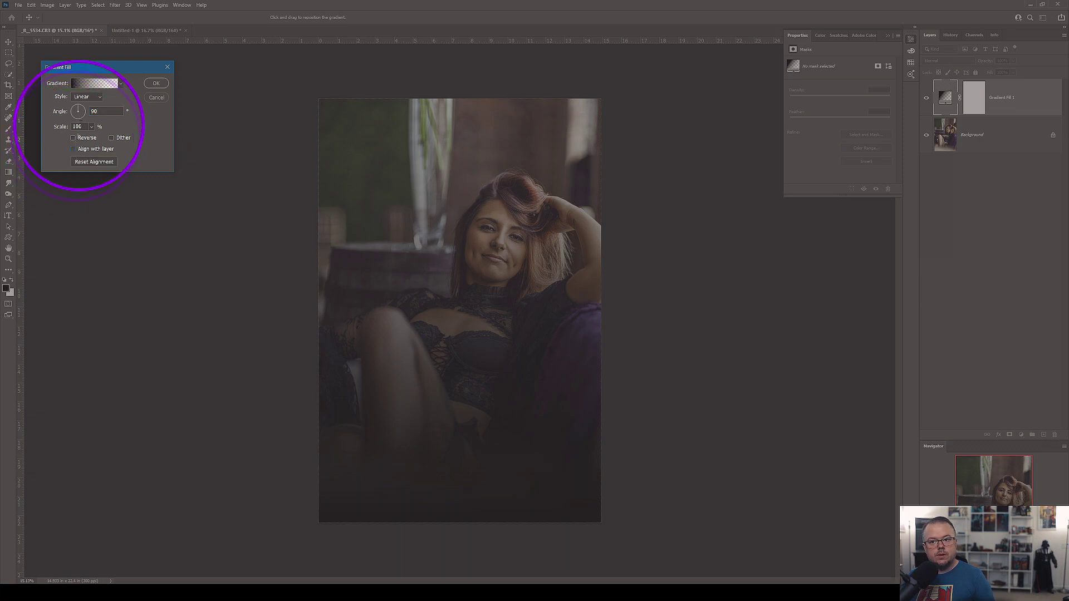
click(87, 97)
click(83, 104)
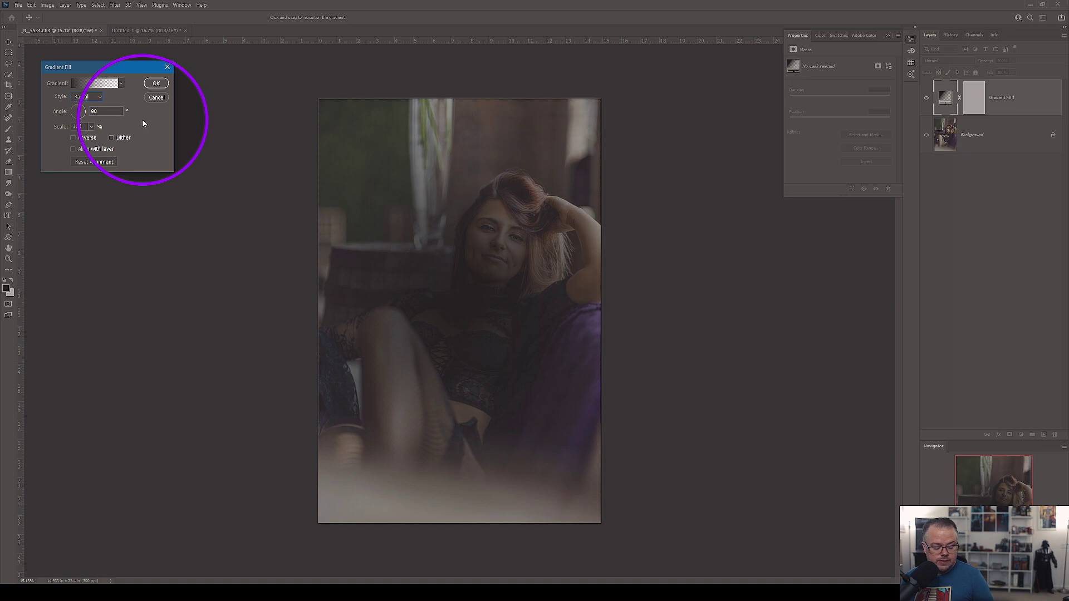
click(95, 83)
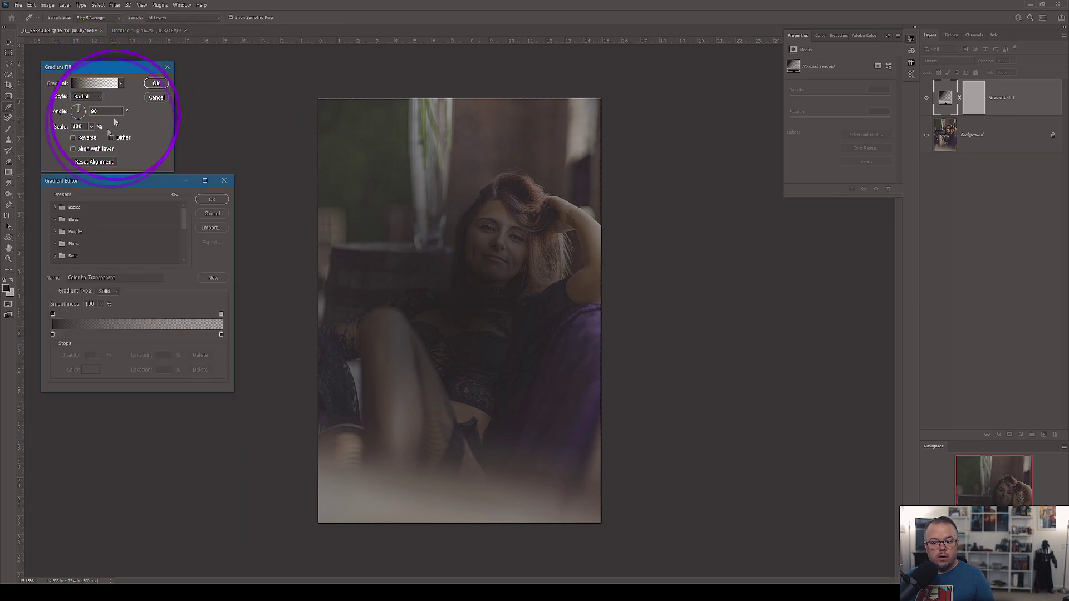
Step: Recolour the gradient's left stop to a rich orange-brown and confirm the Color Picker and Gradient Editor
click(52, 335)
click(91, 369)
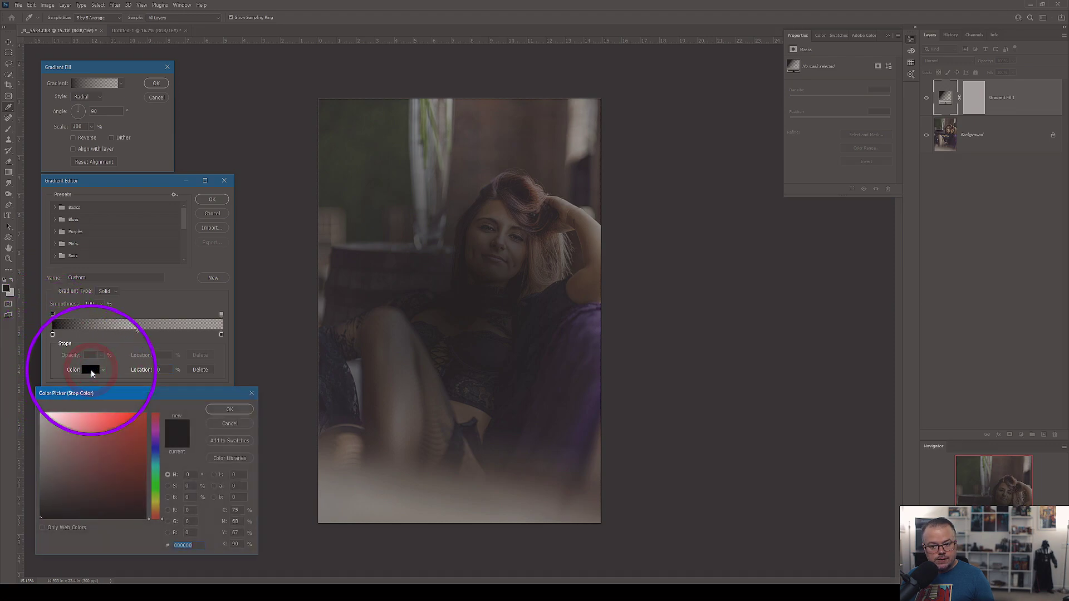
click(159, 508)
click(137, 461)
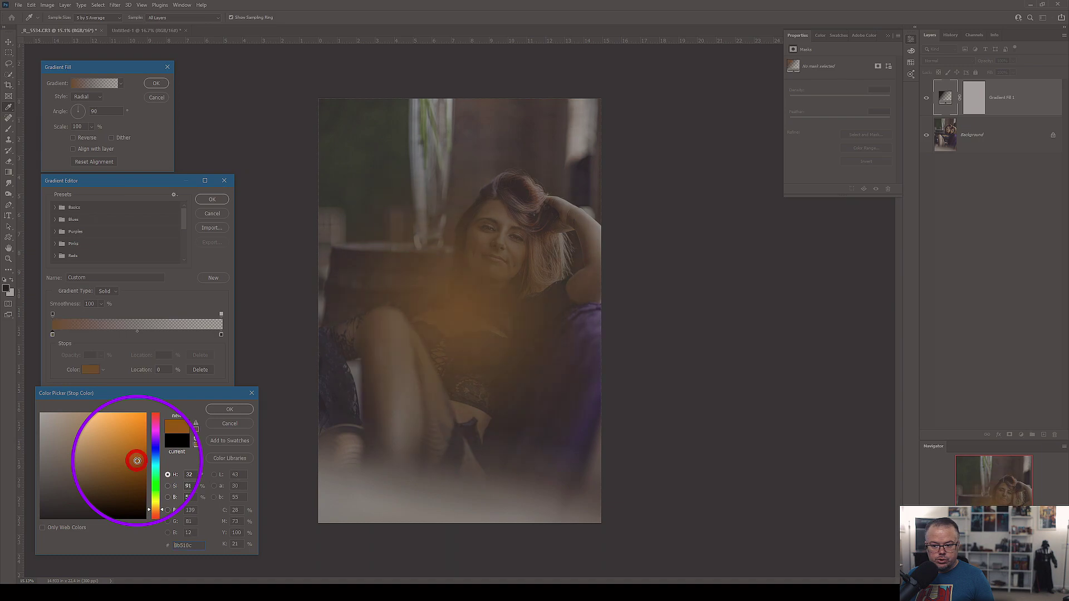
click(214, 410)
click(207, 200)
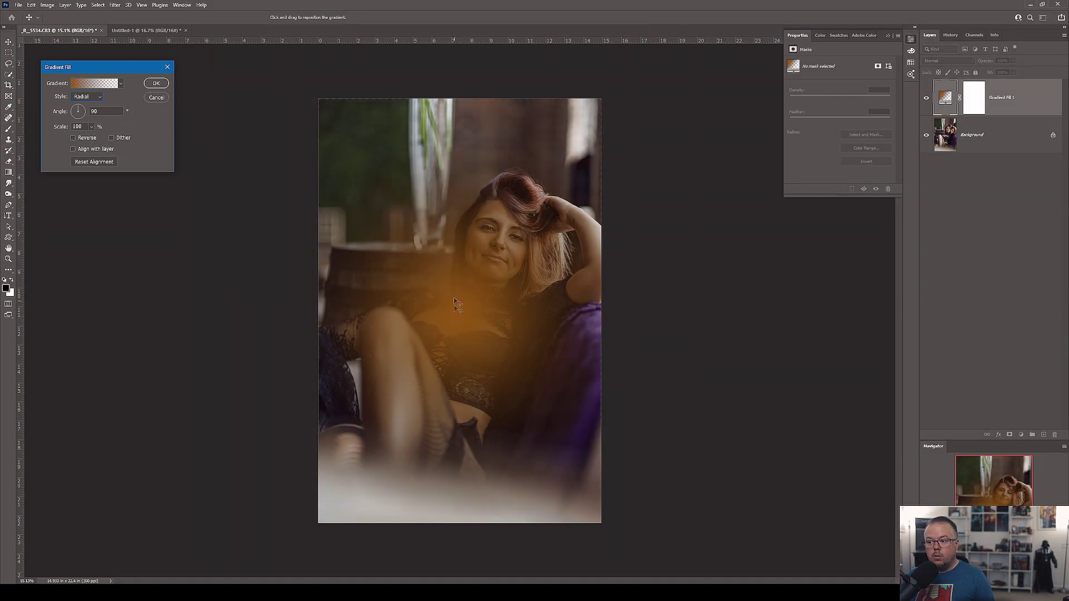
Step: Drag the orange radial glow around the photo into its top-right corner and confirm with OK
drag(472, 310, 399, 290)
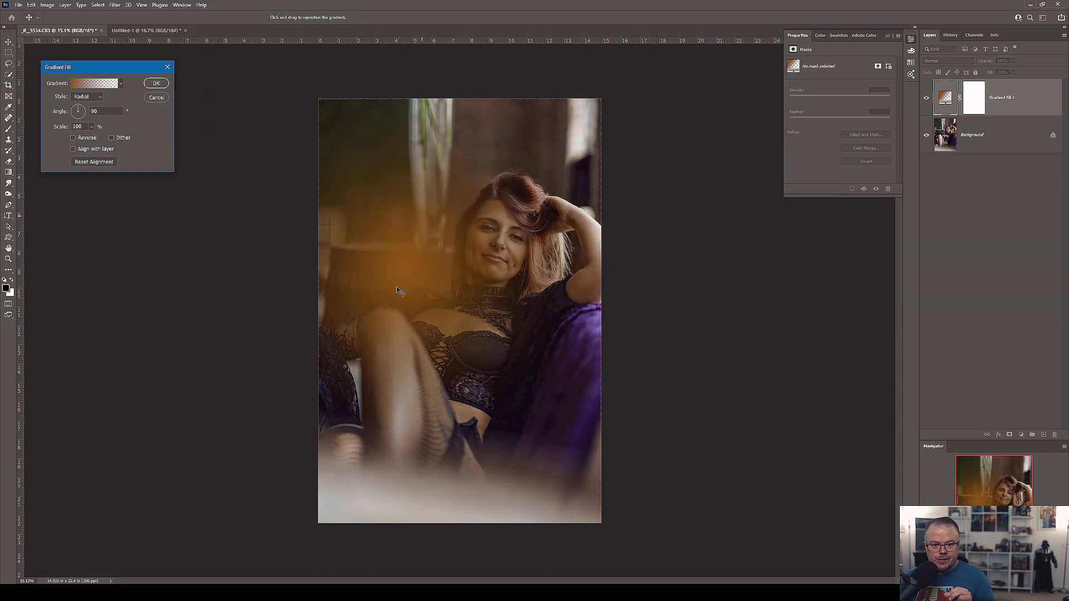
drag(397, 286, 301, 270)
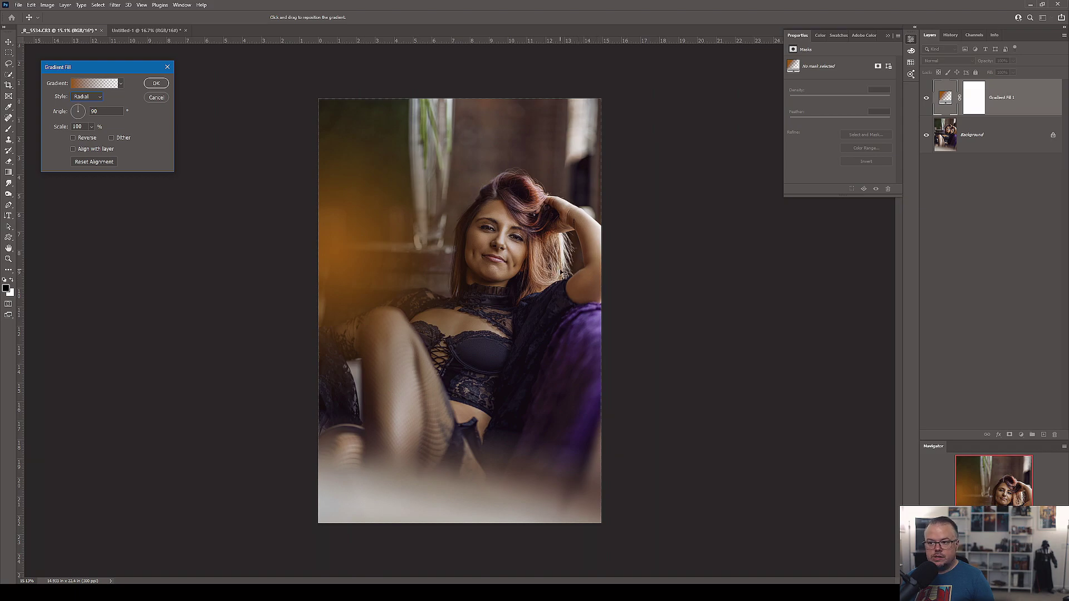
drag(336, 249, 576, 129)
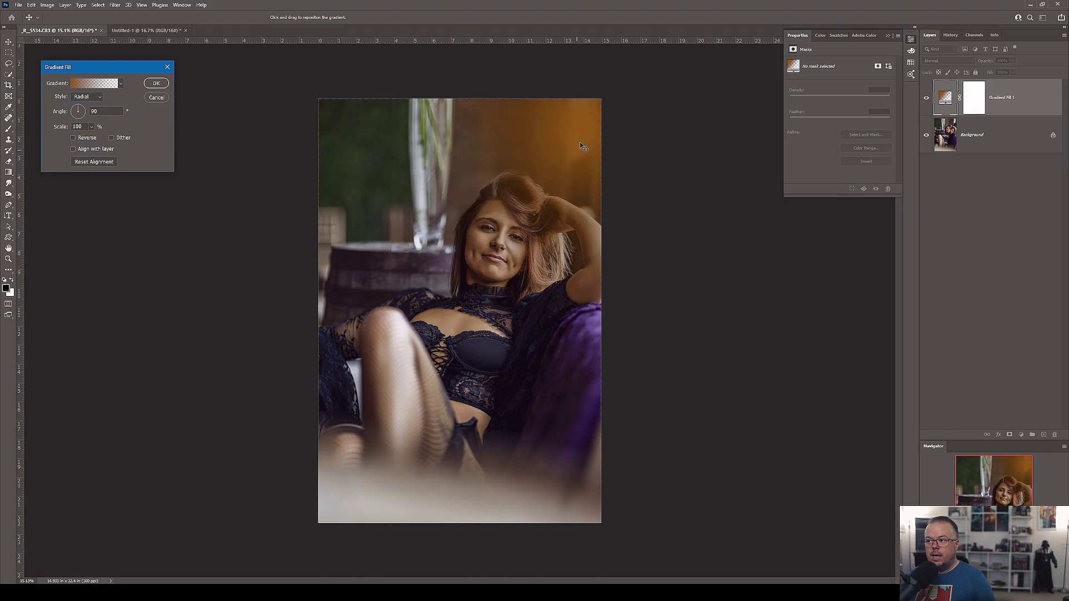
click(582, 147)
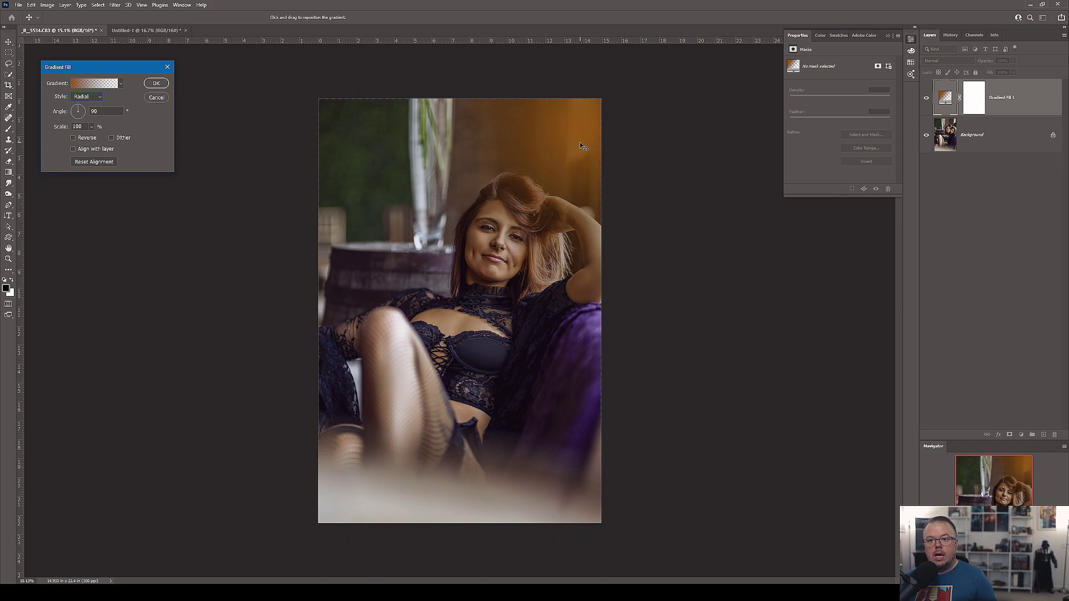
click(156, 84)
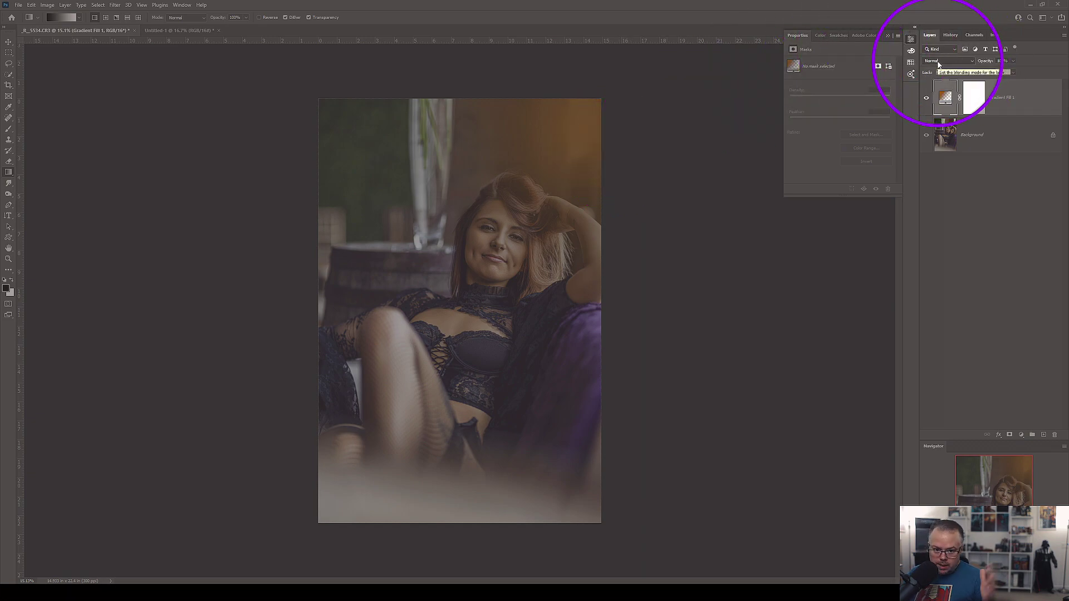
Step: Set Gradient Fill 1 to Screen blending, reopen its settings and drag the glow lower at upper right
click(939, 62)
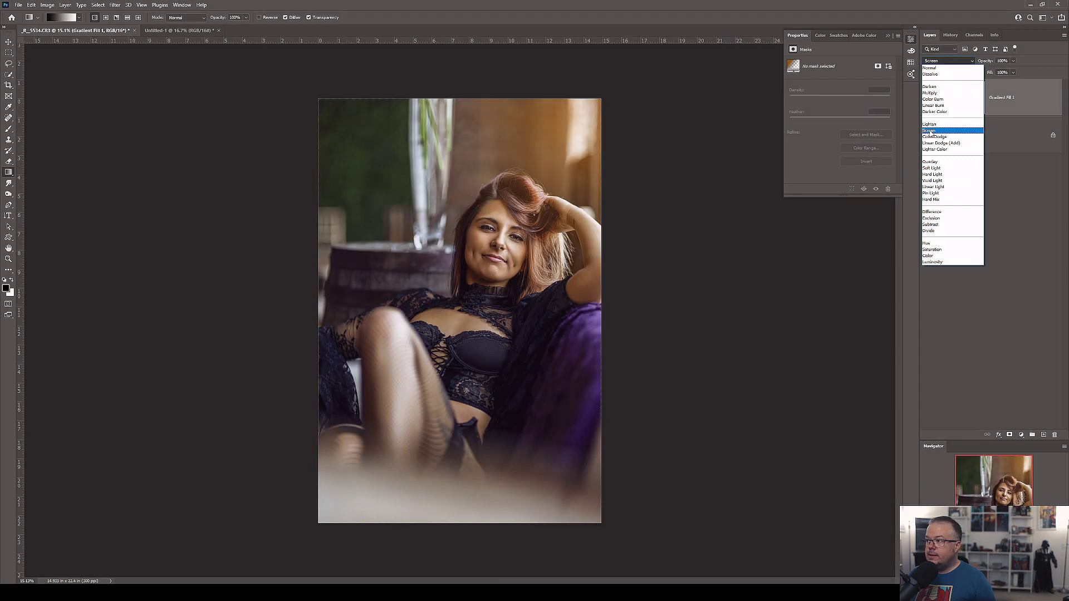
click(930, 132)
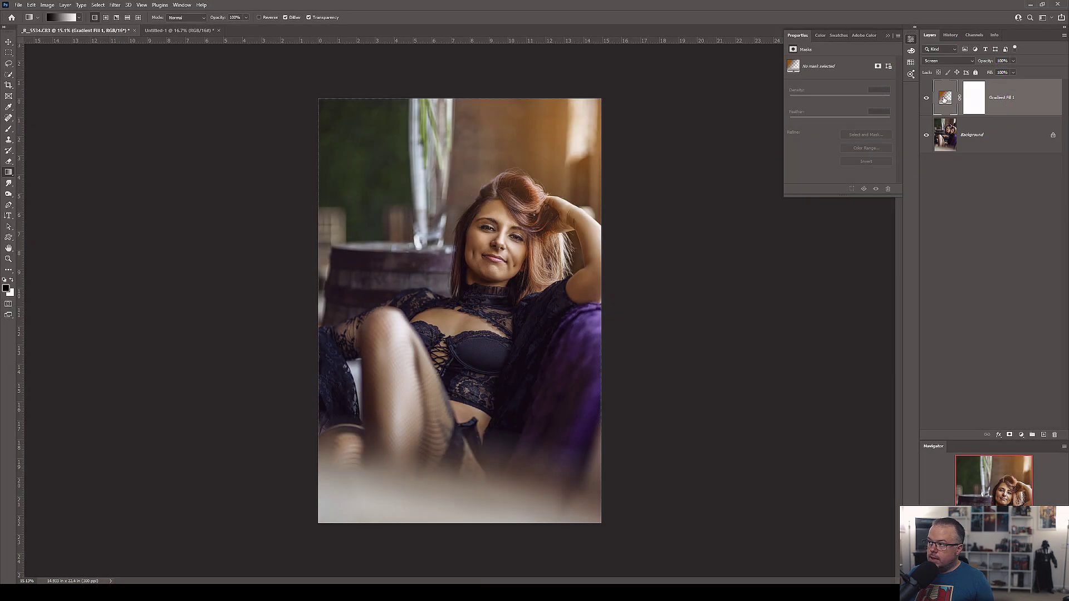
double_click(946, 98)
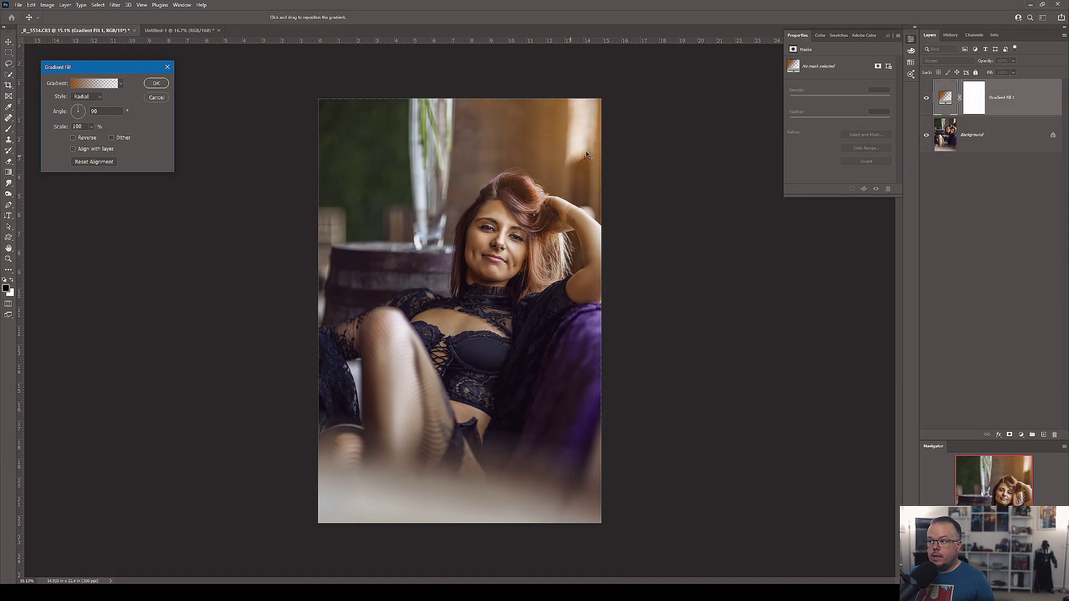
drag(587, 155, 605, 258)
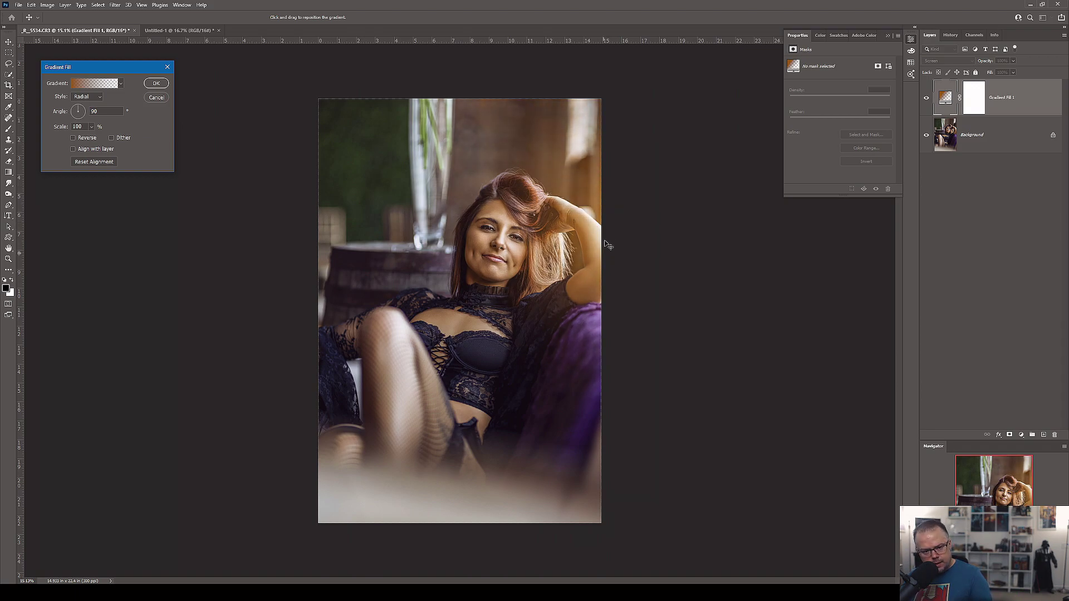
Step: Reposition the screen-blended orange glow along the photo's right edge near the window
drag(607, 245, 601, 207)
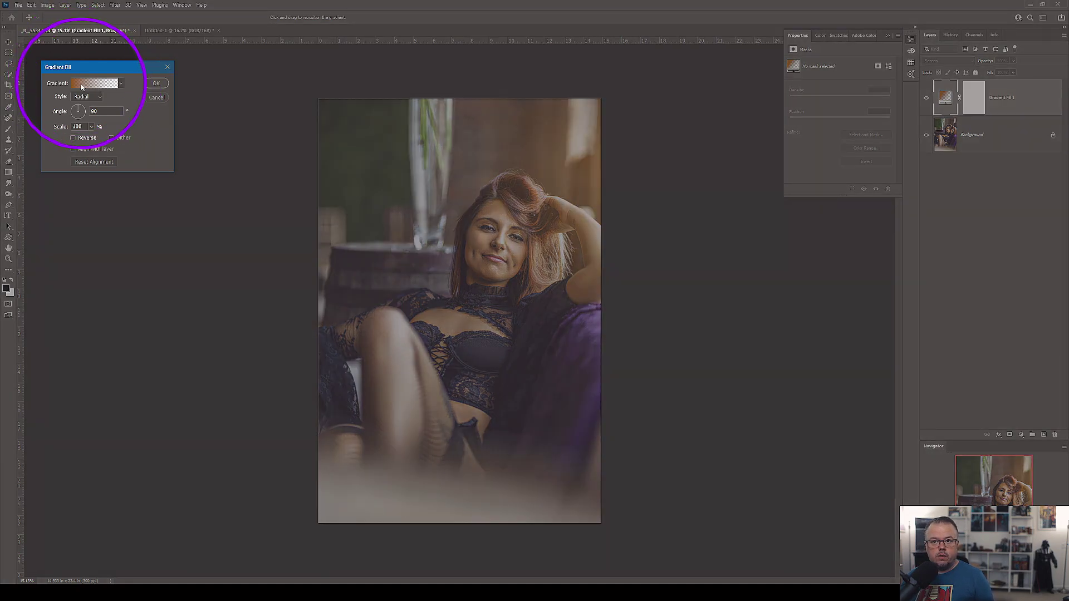
Step: Set the gradient's left colour stop to light beige #ebddcd instead of orange
click(81, 84)
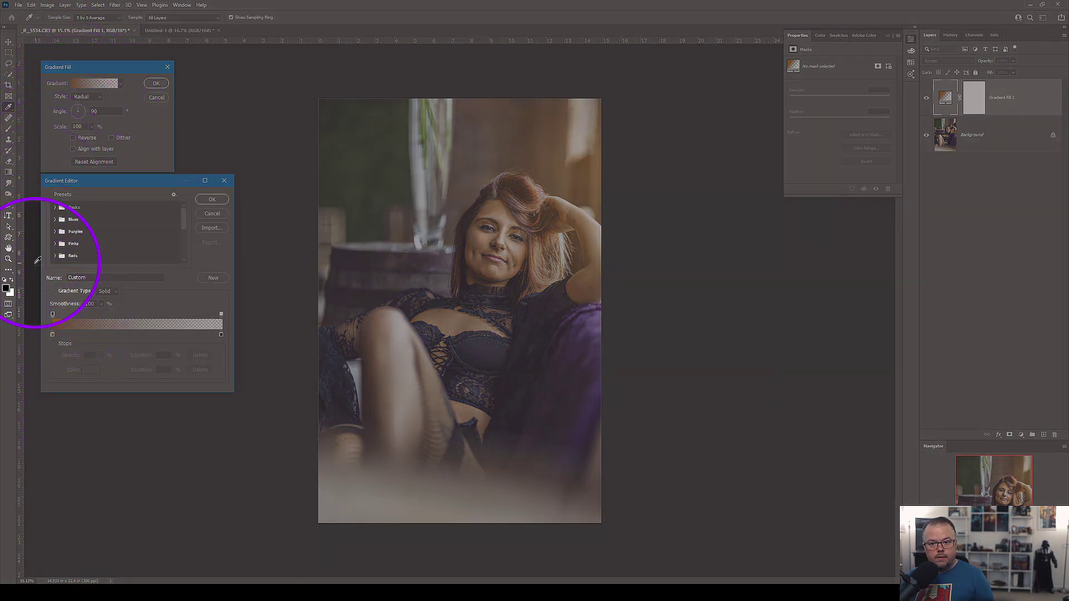
click(53, 335)
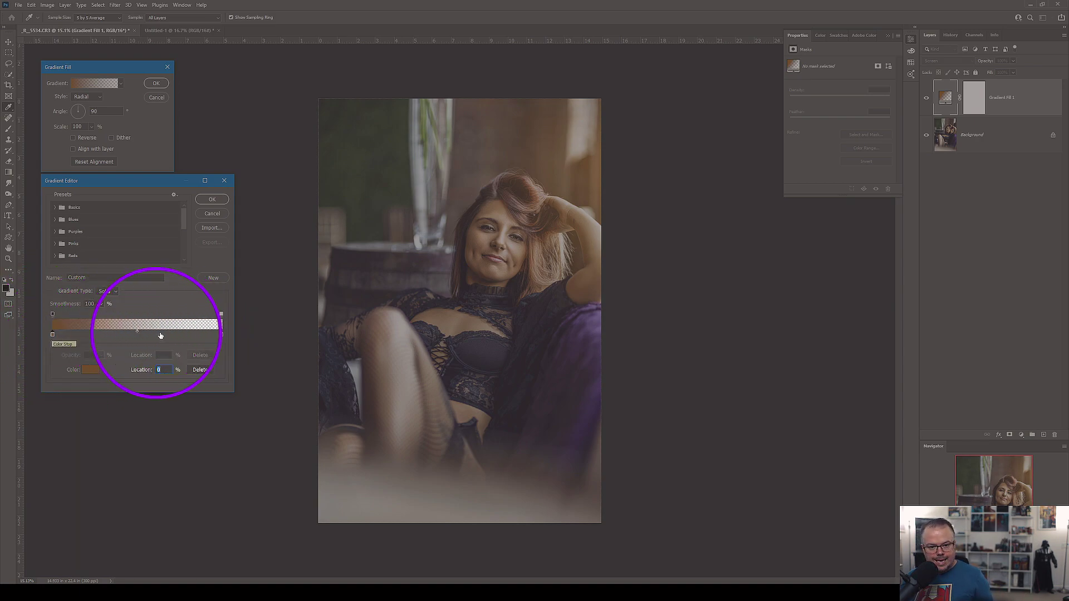
click(85, 370)
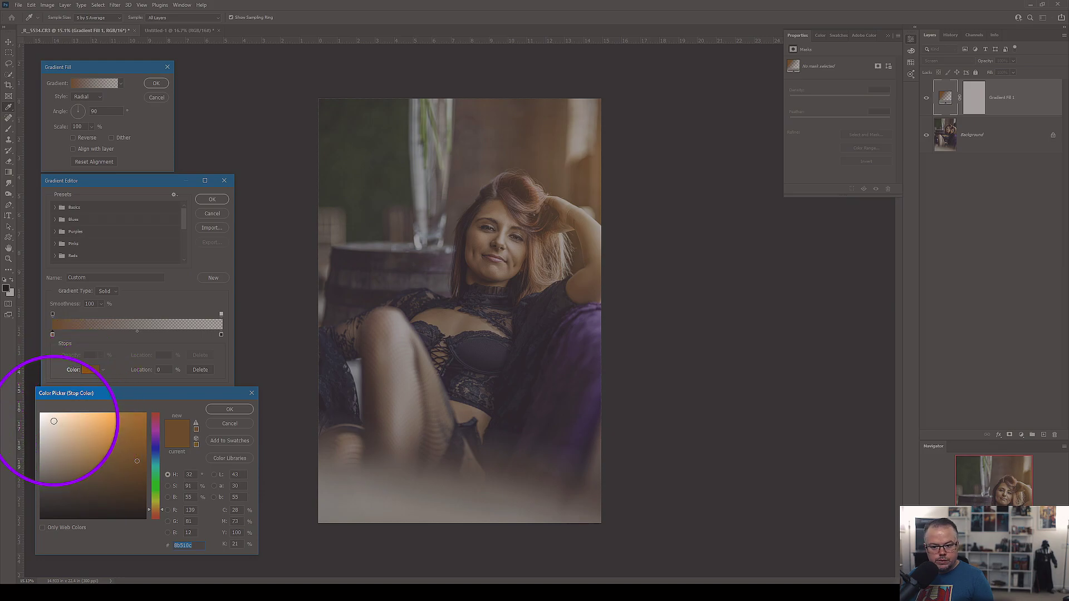
click(54, 422)
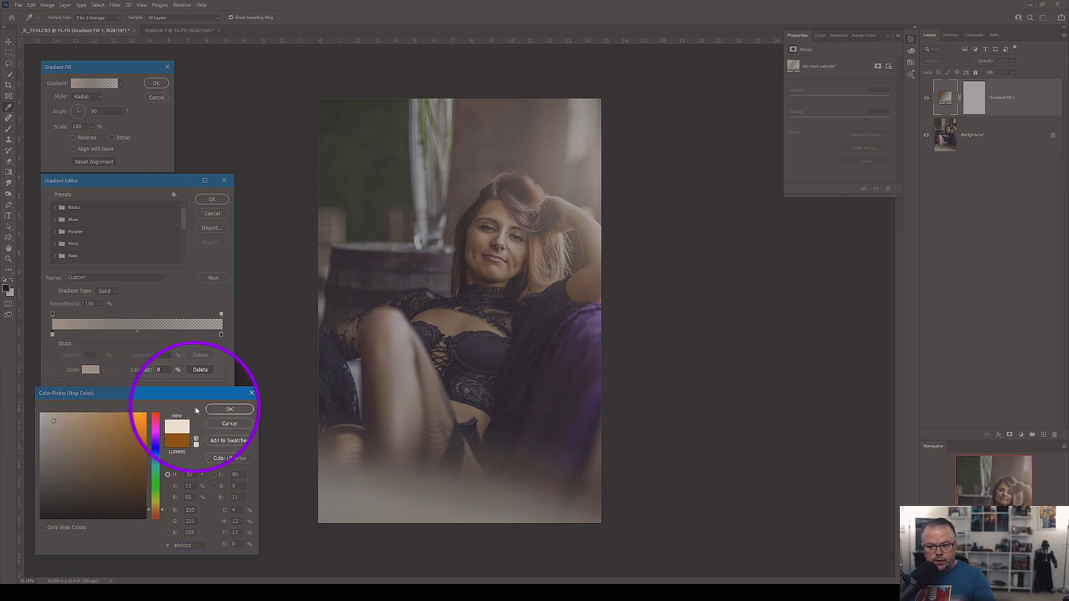
click(225, 408)
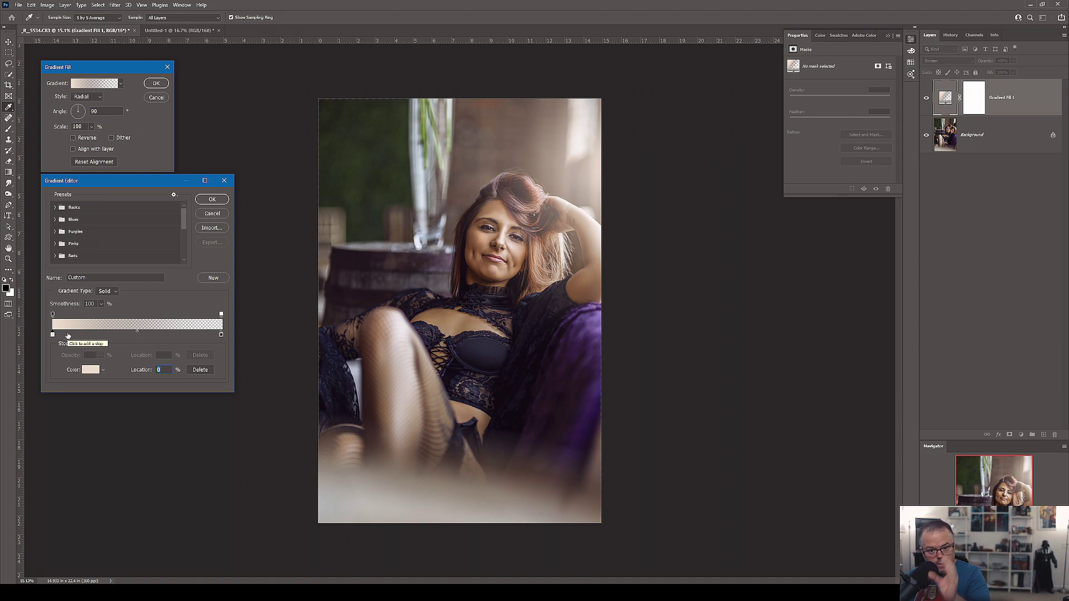
Step: Add a tan colour stop at 9% and a deeper orange stop at 25%
click(67, 334)
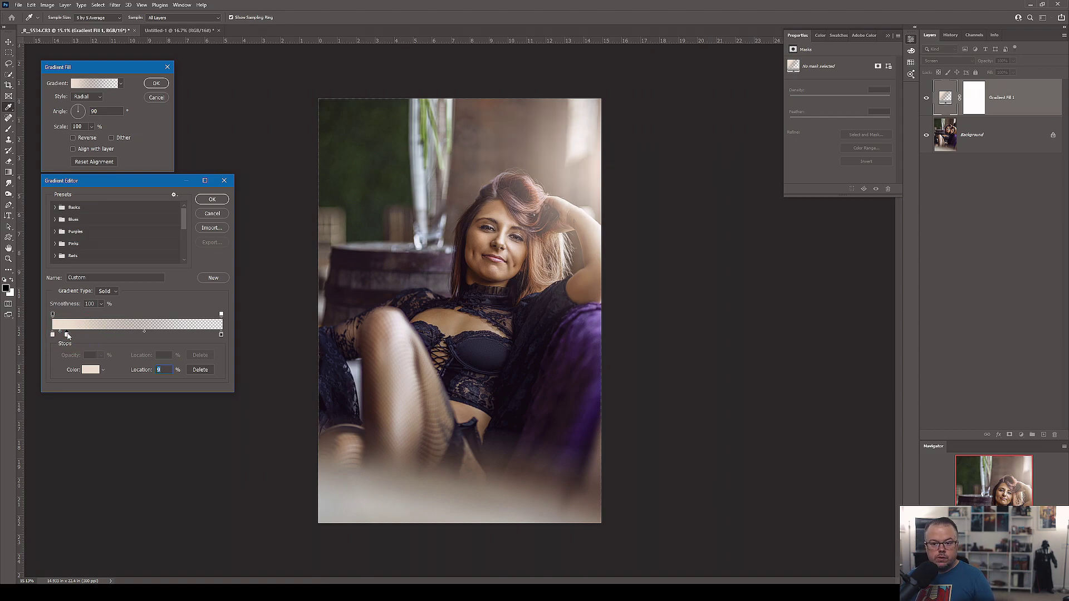
click(89, 371)
click(85, 429)
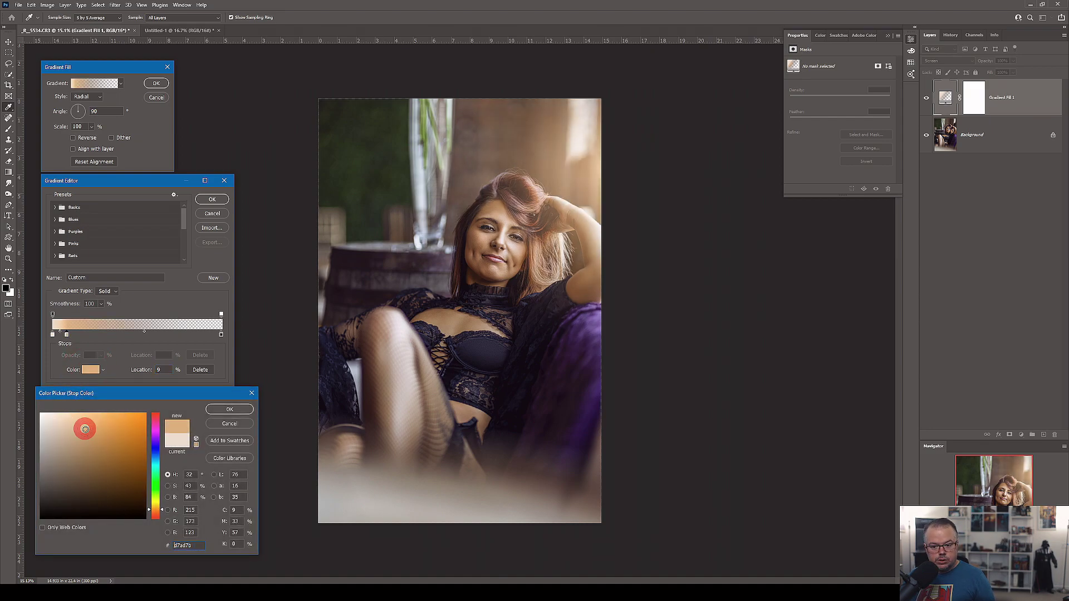
click(228, 410)
click(95, 334)
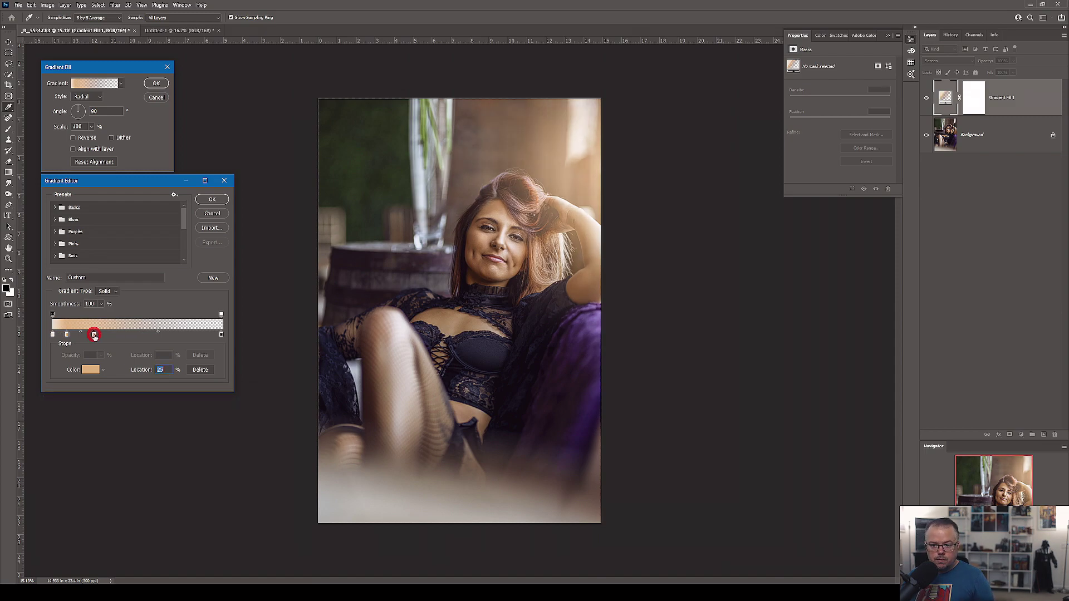
click(90, 369)
click(110, 437)
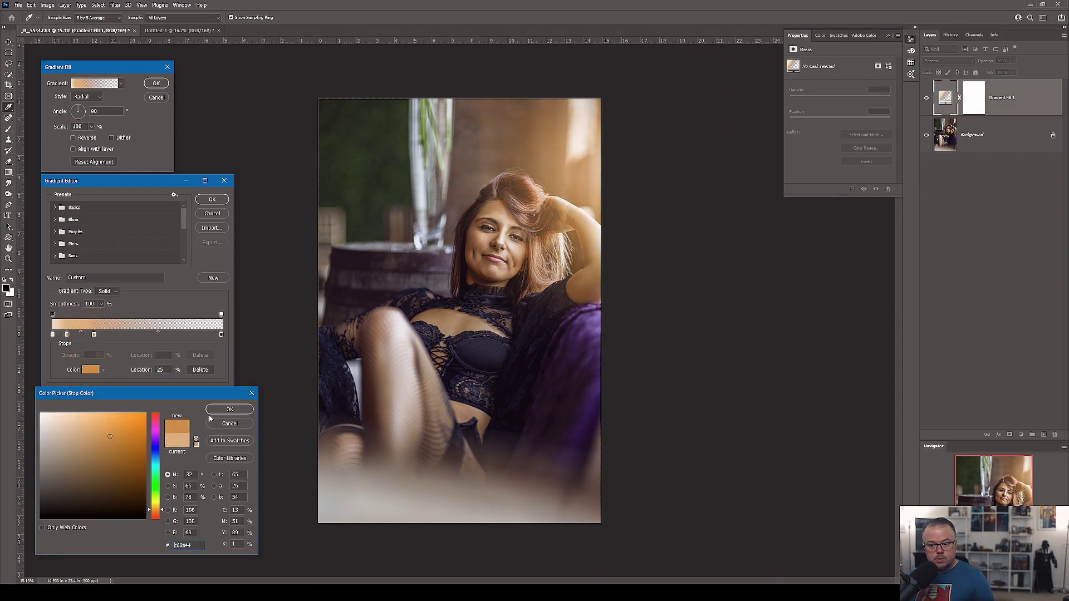
click(229, 409)
Step: Add a deeper orange (b3680f) stop at 40% and a dark brown stop at 60%
click(119, 335)
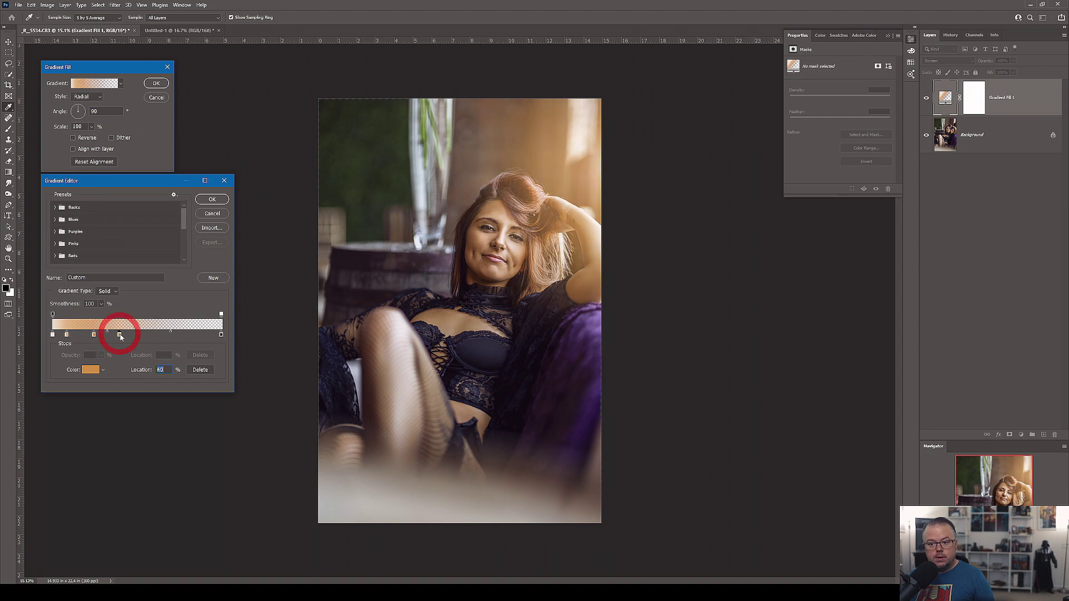
click(89, 371)
click(138, 444)
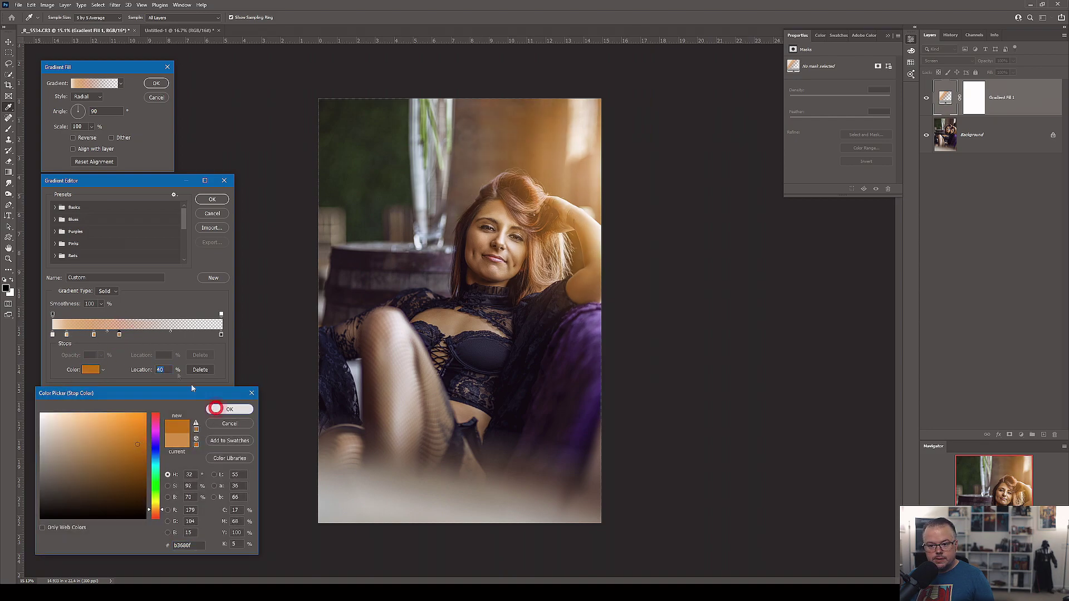
click(215, 409)
click(153, 335)
click(89, 370)
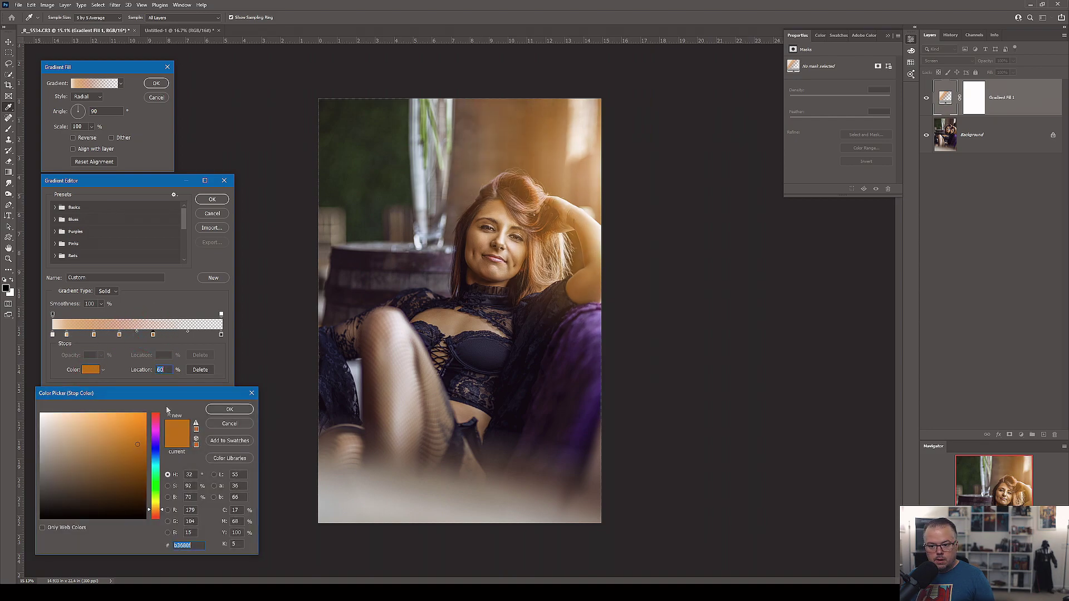
click(143, 470)
click(219, 410)
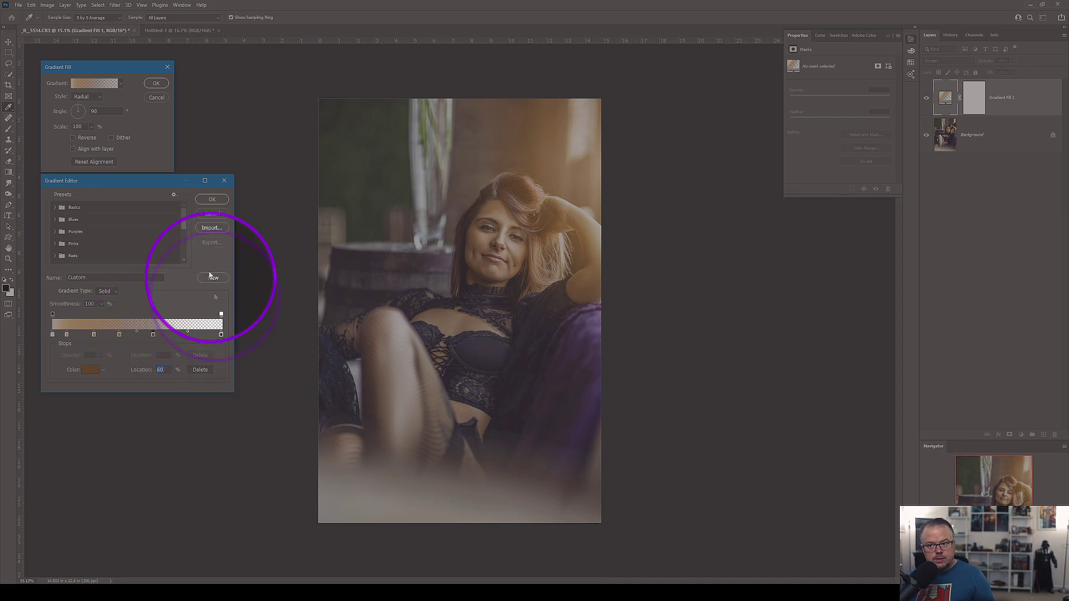
Step: Apply the cream-to-brown gradient, scale the radial glow to 210% and drag it across the photo's top
click(212, 199)
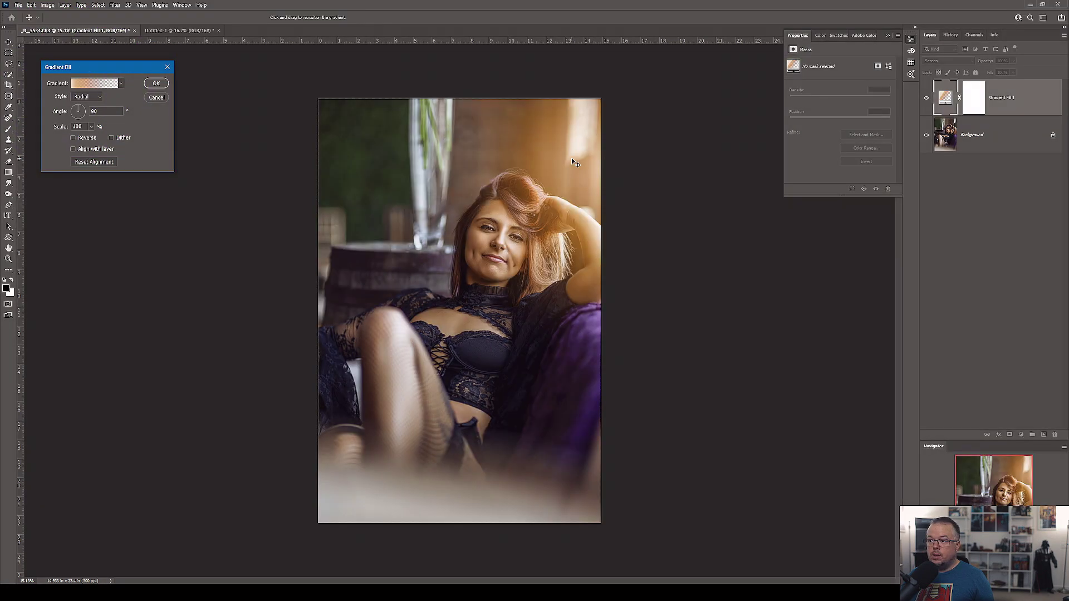
mouse_move(574, 161)
mouse_down()
mouse_move(551, 128)
mouse_move(512, 184)
mouse_move(549, 119)
mouse_move(517, 138)
mouse_move(535, 118)
mouse_move(576, 135)
mouse_move(579, 124)
mouse_move(573, 148)
mouse_move(583, 120)
mouse_move(576, 143)
mouse_up()
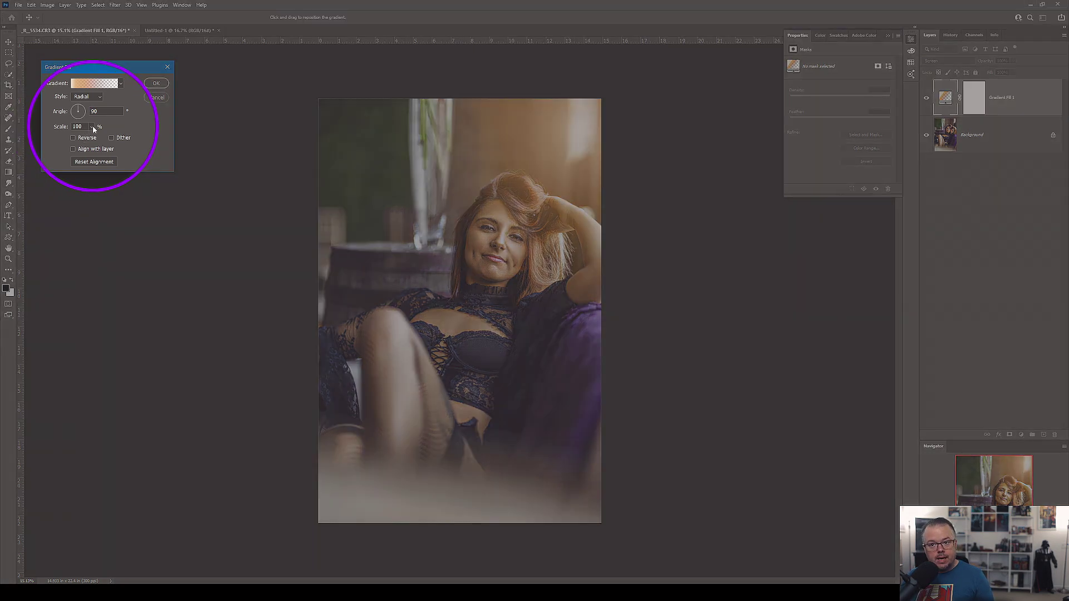
click(93, 127)
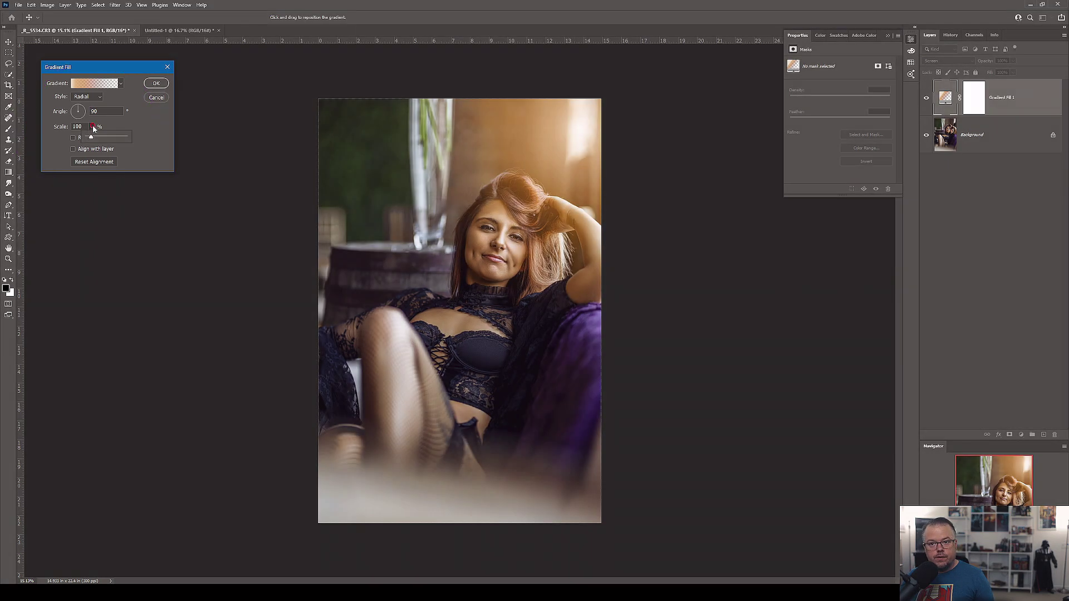
drag(95, 139, 102, 139)
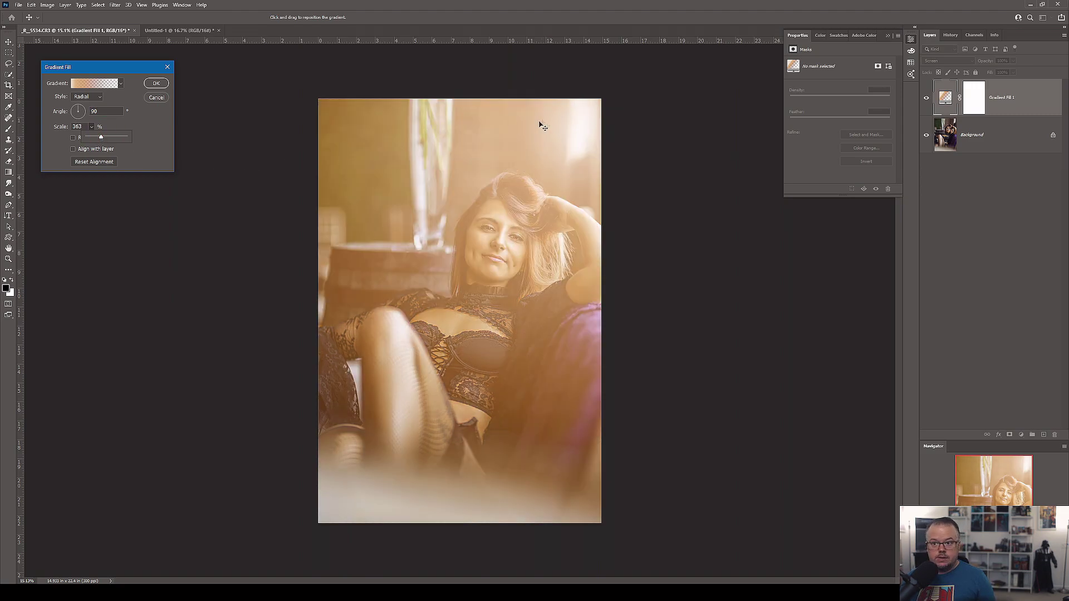
drag(100, 138, 94, 137)
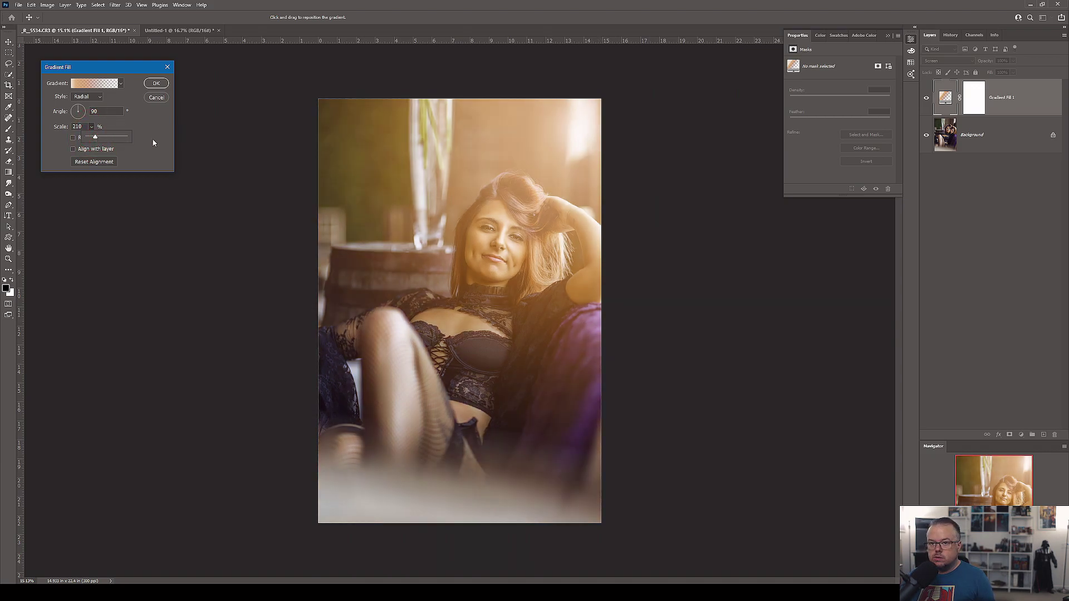
drag(585, 136, 557, 142)
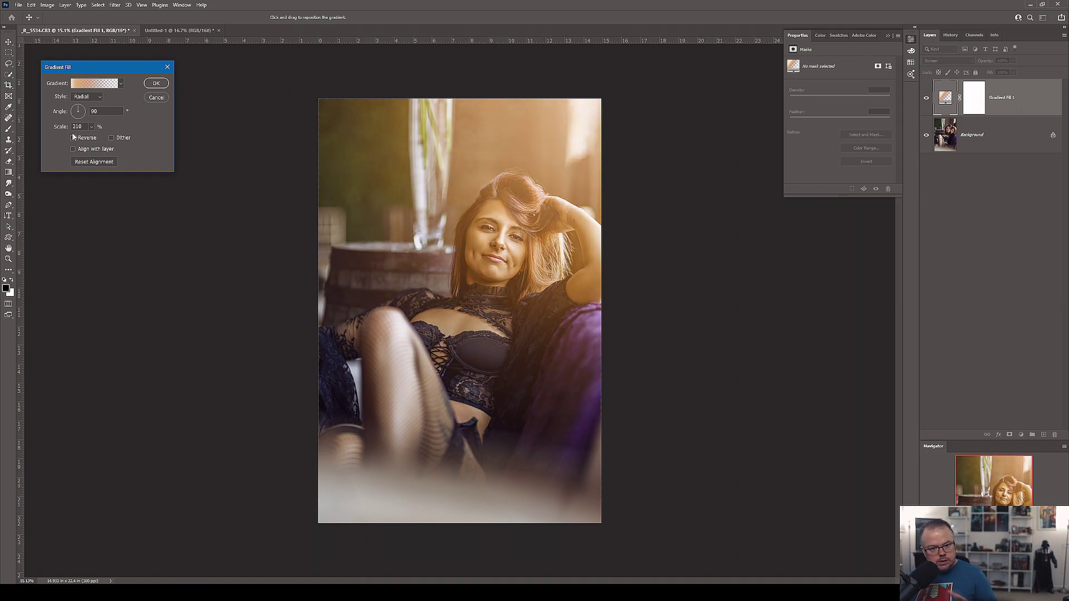
mouse_move(560, 139)
mouse_down()
mouse_move(661, 125)
mouse_move(589, 148)
mouse_move(591, 170)
mouse_move(721, 90)
mouse_move(499, 195)
mouse_move(546, 172)
mouse_up()
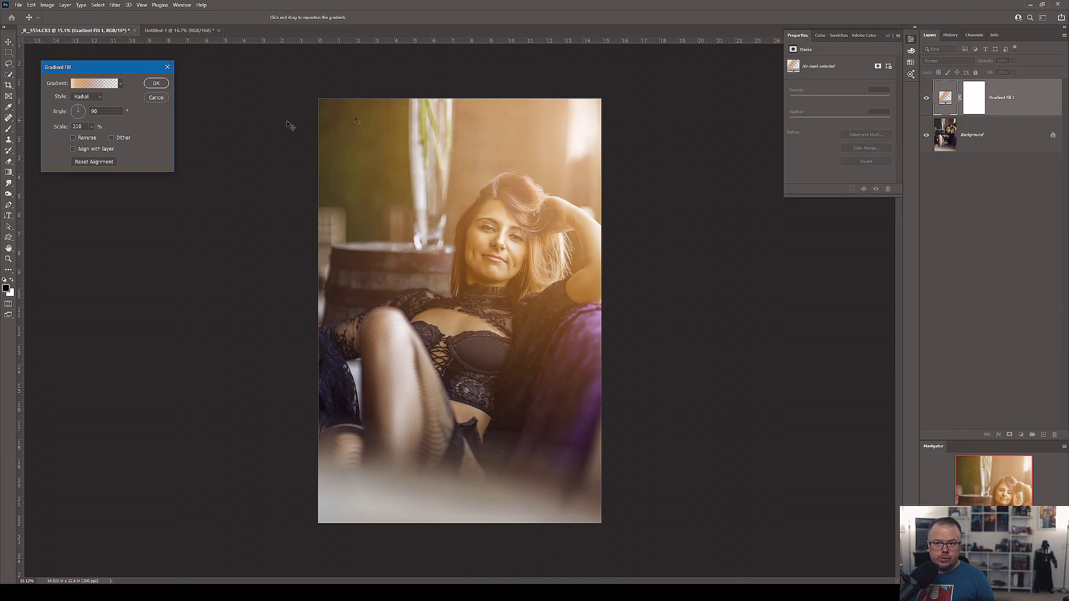
Step: Accept the Gradient Fill, set the layer opacity to 77%, then reopen and close its Gradient Fill settings
click(157, 83)
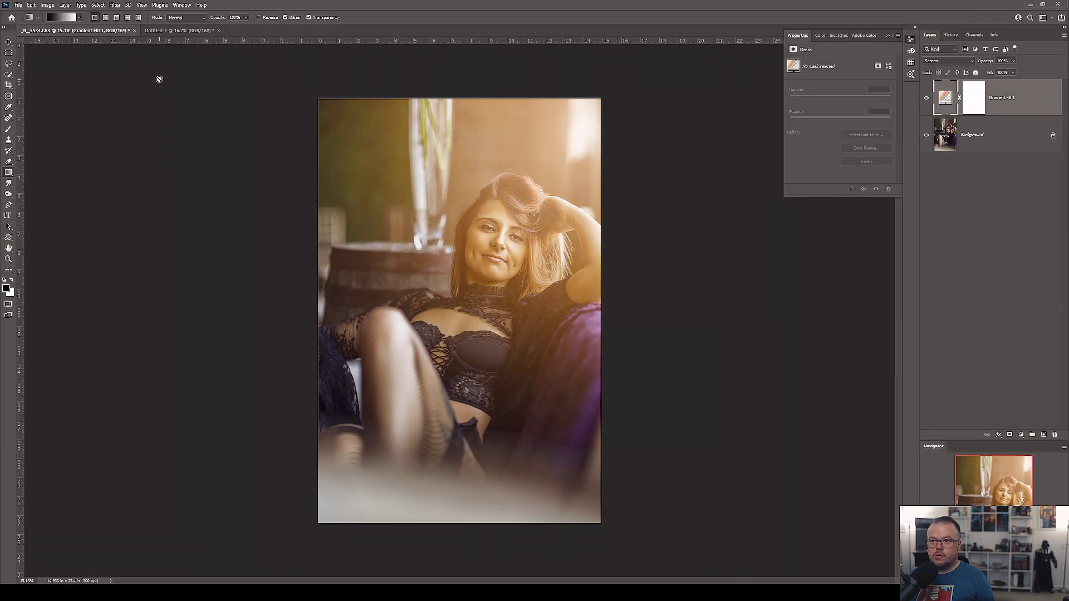
drag(1013, 60, 1005, 74)
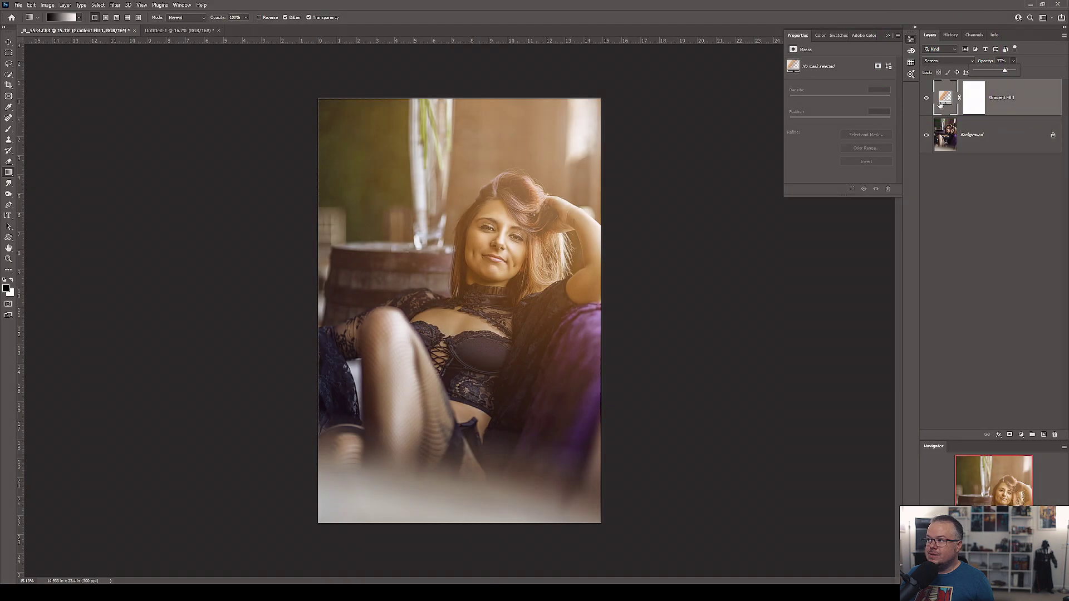
click(948, 99)
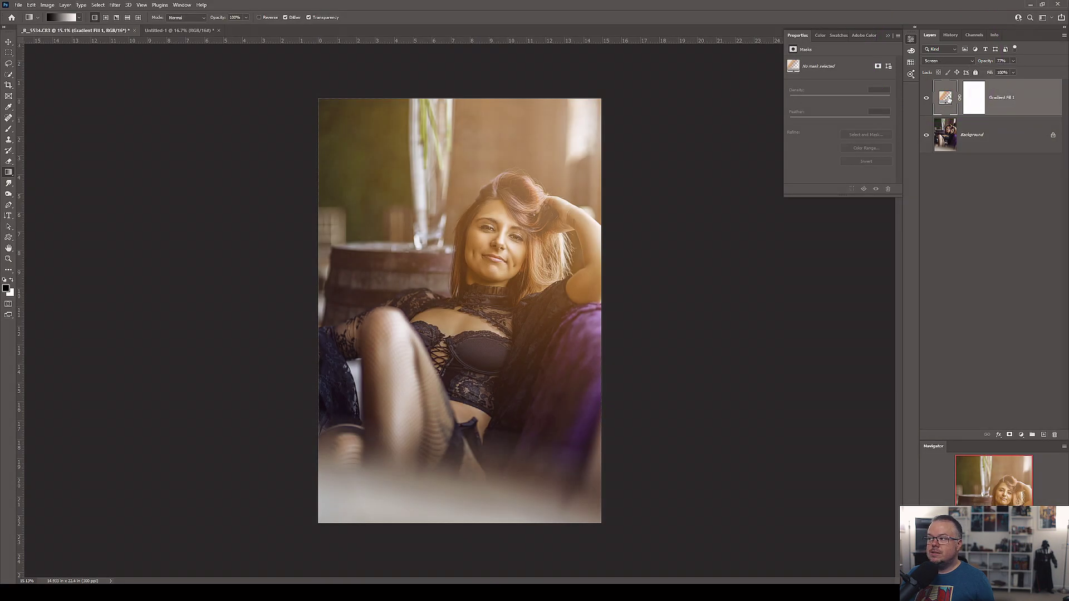
double_click(946, 98)
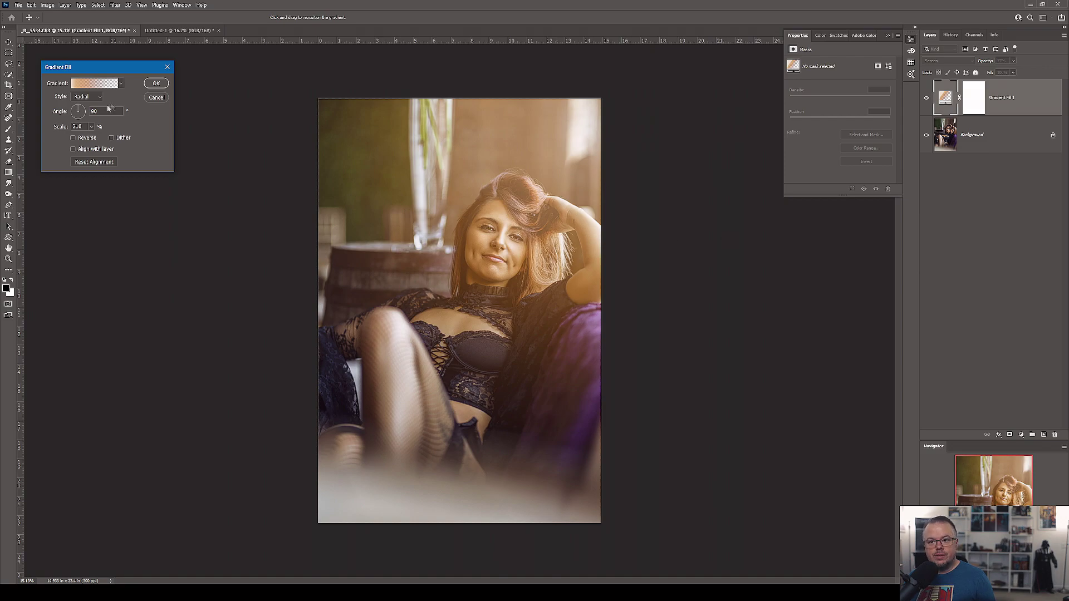
click(156, 84)
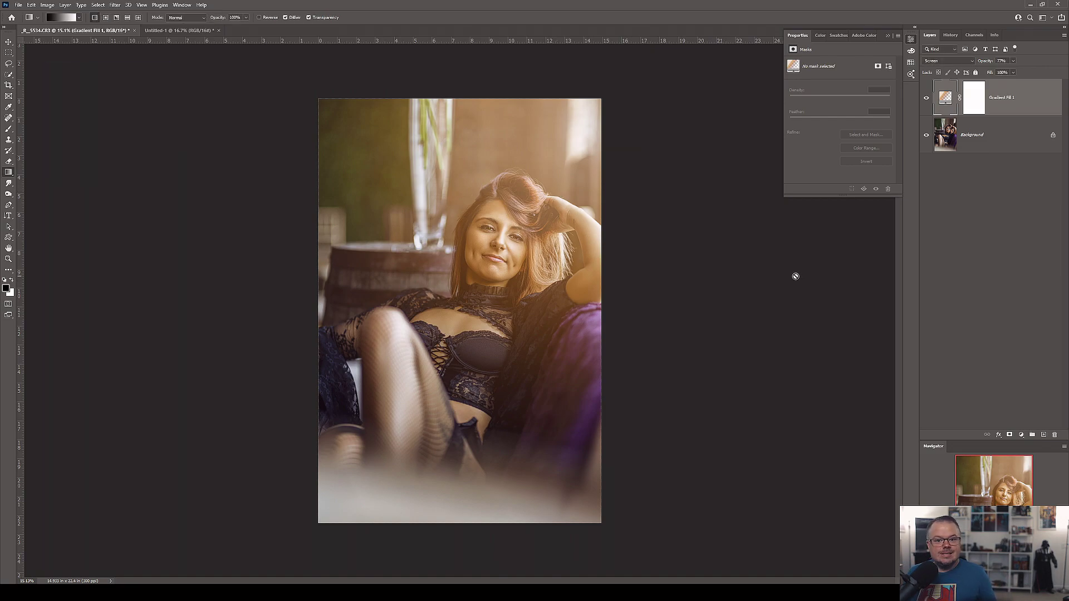